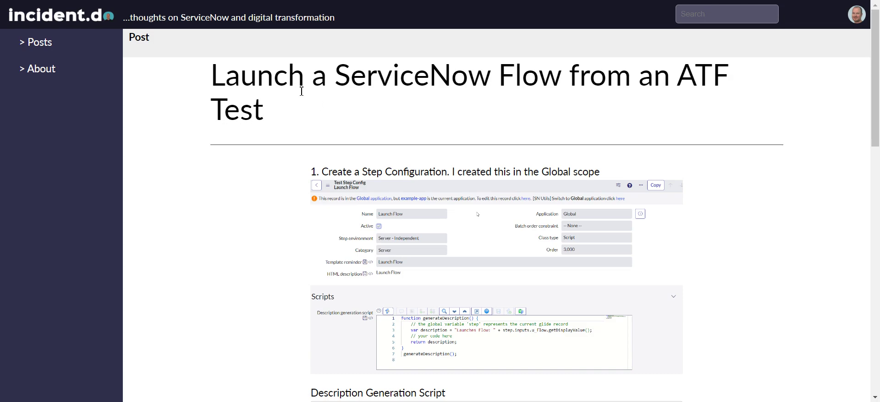
# - Zoom the browser page in to 110%
pyautogui.scroll(-15, 542, 246)
pyautogui.scroll(2, 536, 240)
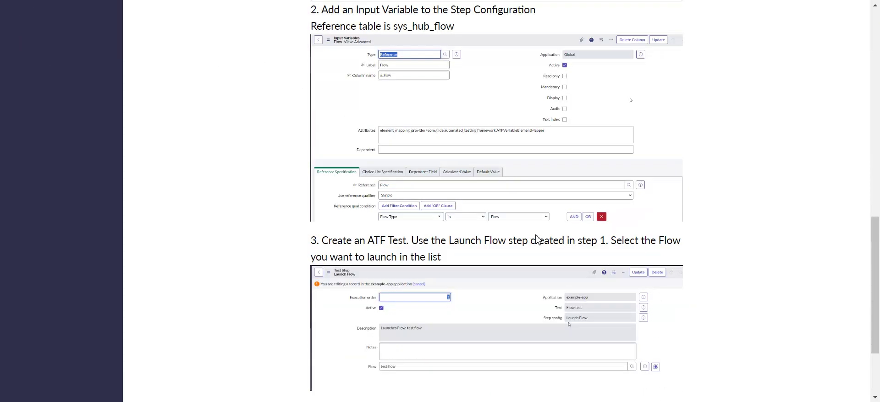
pyautogui.scroll(13, 536, 240)
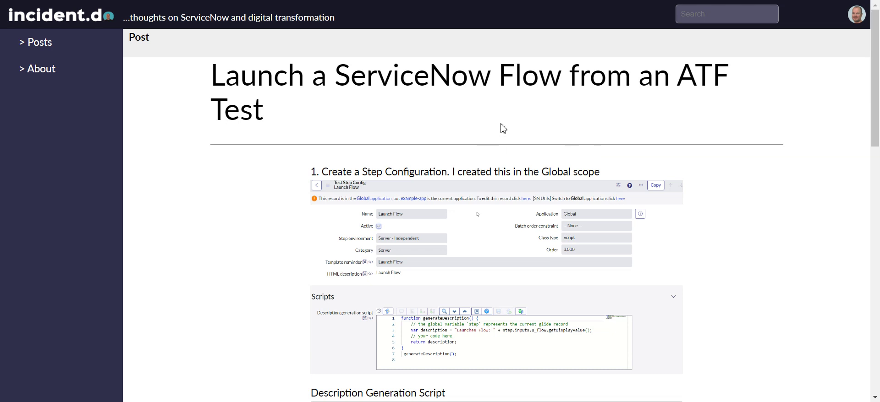
pyautogui.scroll(-1, 501, 124)
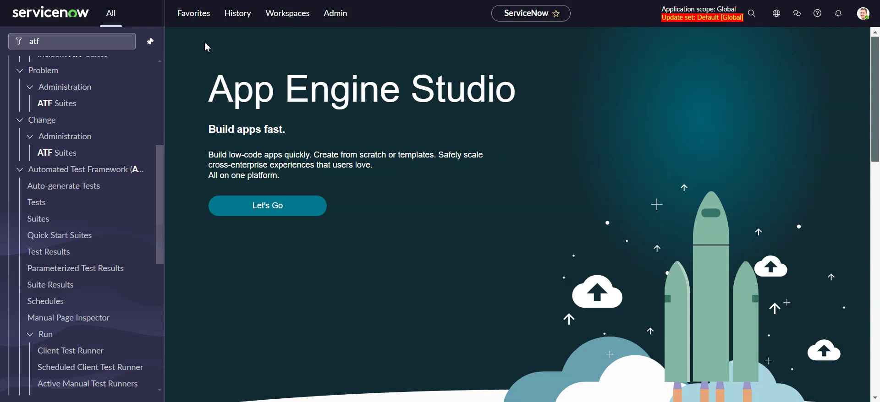
pyautogui.hotkey('alt', 'f')
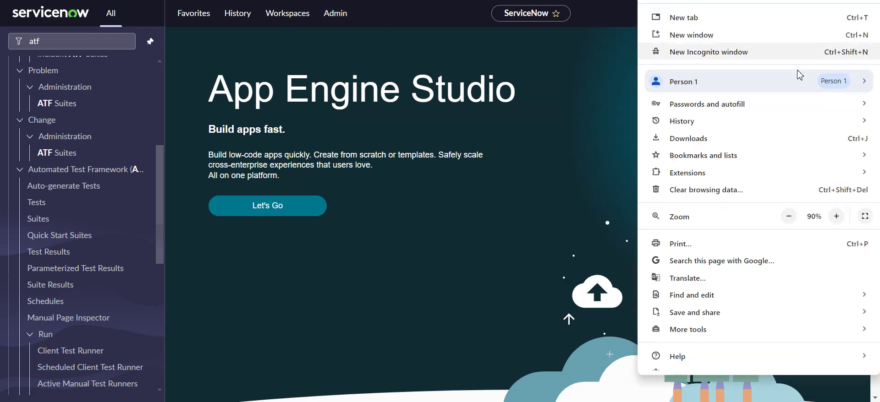
pyautogui.click(836, 217)
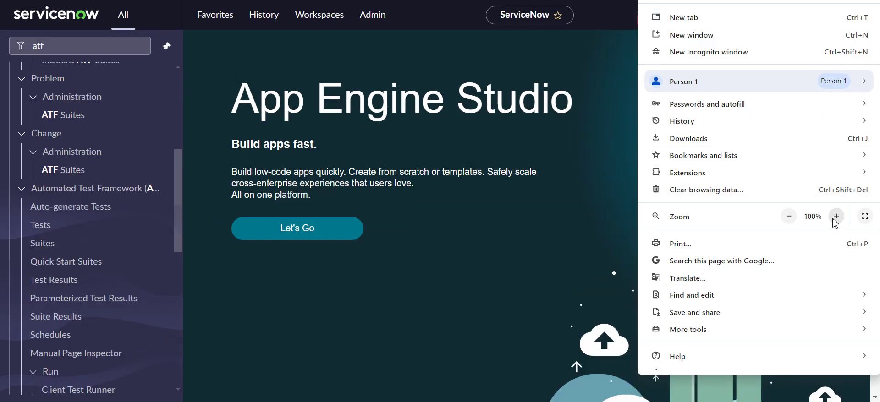
pyautogui.click(835, 216)
# - Filter the navigator for 'atf' and open ATF Administration > Step Configurations
pyautogui.click(556, 173)
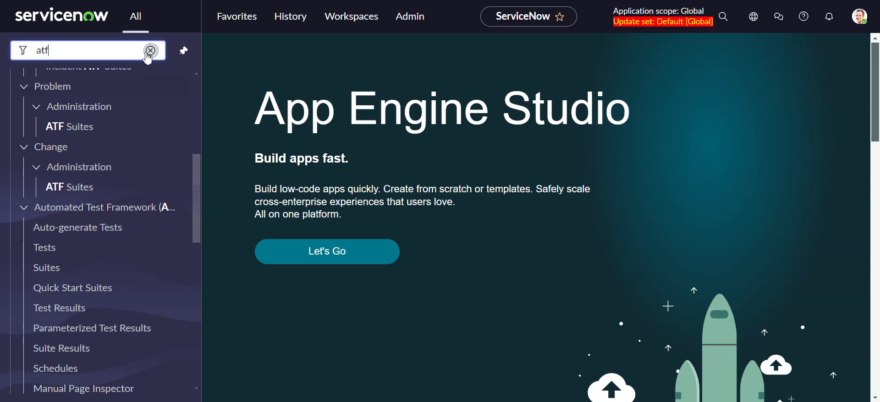
pyautogui.click(150, 50)
pyautogui.write('atf')
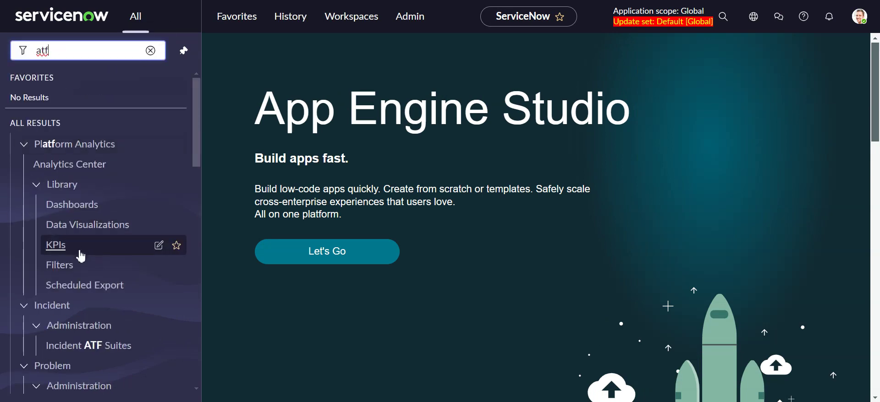
pyautogui.scroll(-10, 82, 257)
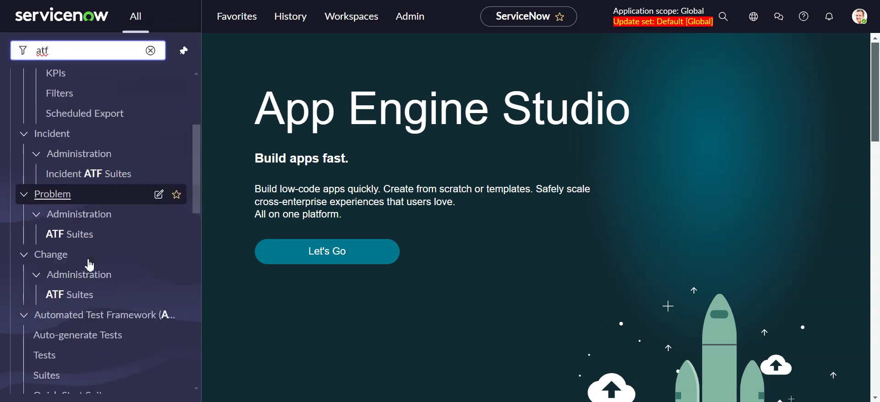
pyautogui.scroll(1, 82, 274)
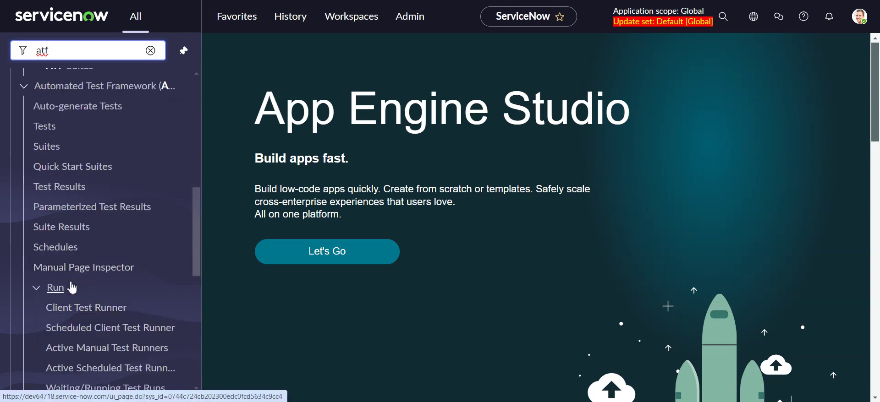
pyautogui.click(44, 290)
pyautogui.scroll(-3, 81, 275)
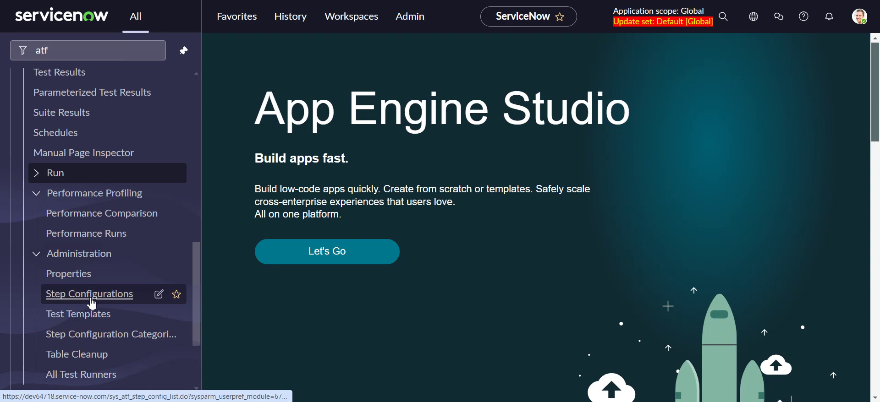
pyautogui.click(91, 303)
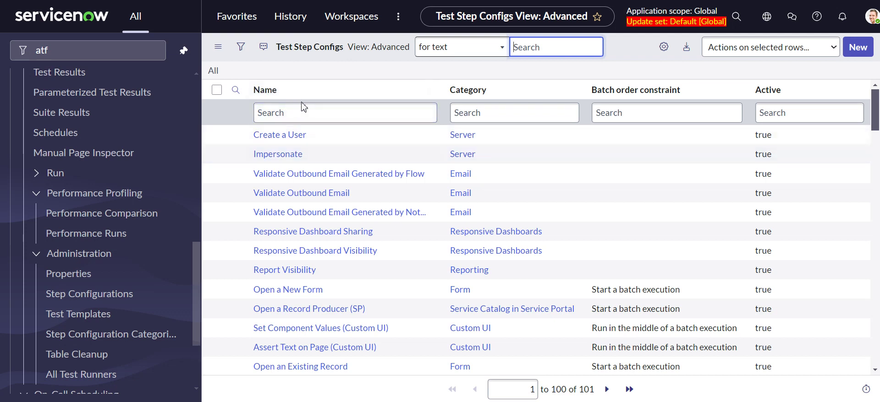
# - Search the Name column for 'launch' and open the Launch Flow record
pyautogui.click(320, 112)
pyautogui.write('launc')
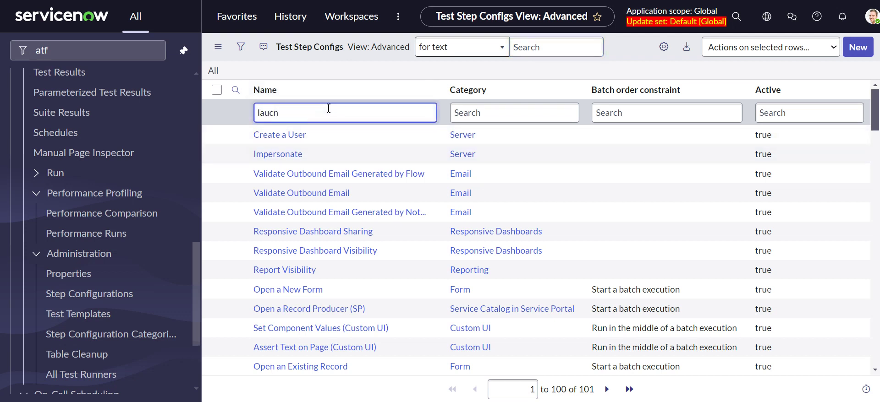
pyautogui.write('h')
pyautogui.press('Return')
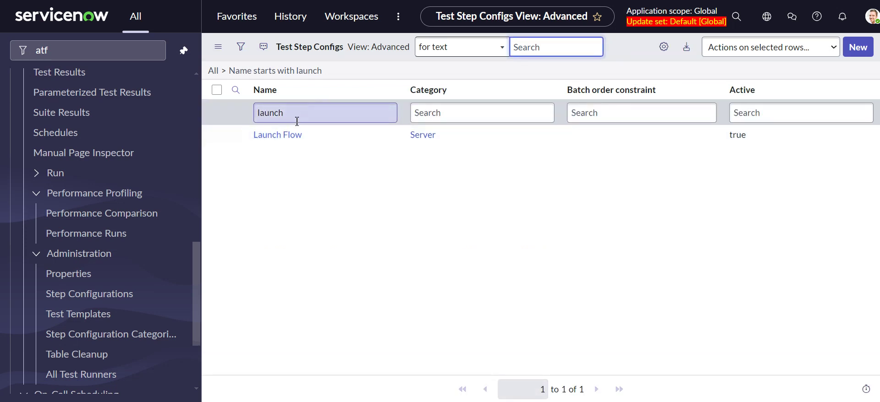
pyautogui.click(290, 140)
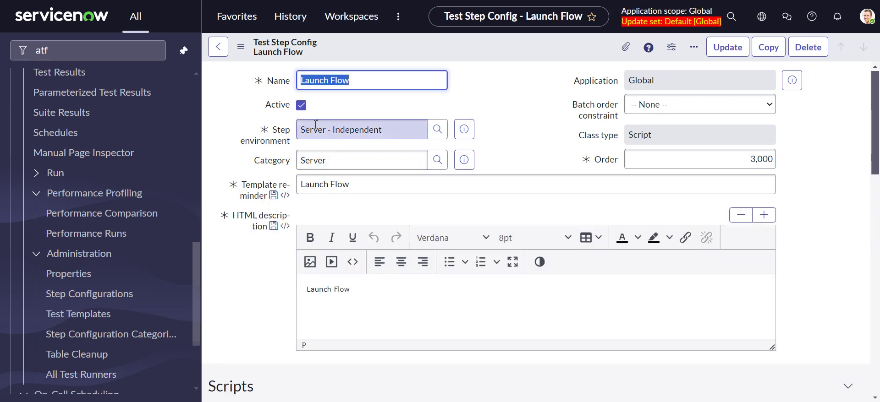
# - Check the Launch Flow config's Step environment lookup, then close it and review the form
pyautogui.click(436, 132)
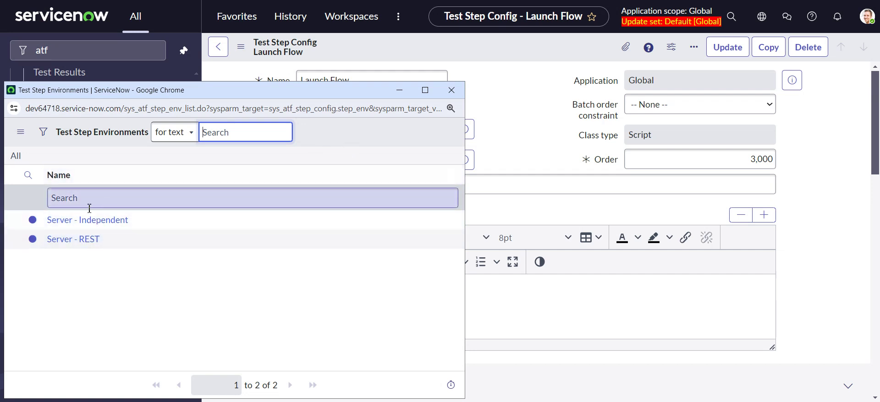
pyautogui.click(451, 89)
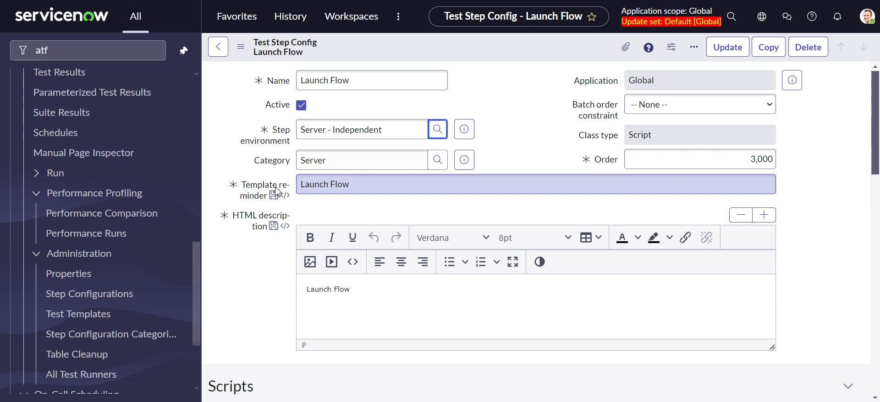
pyautogui.moveTo(272, 191)
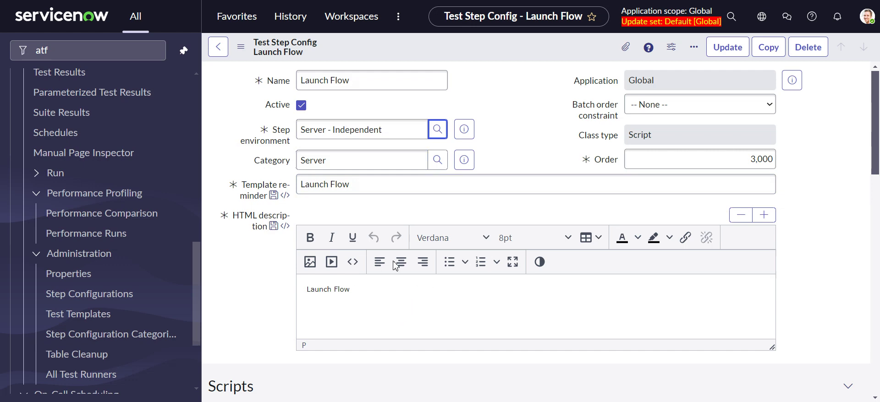
pyautogui.scroll(-1, 518, 241)
pyautogui.scroll(1, 641, 202)
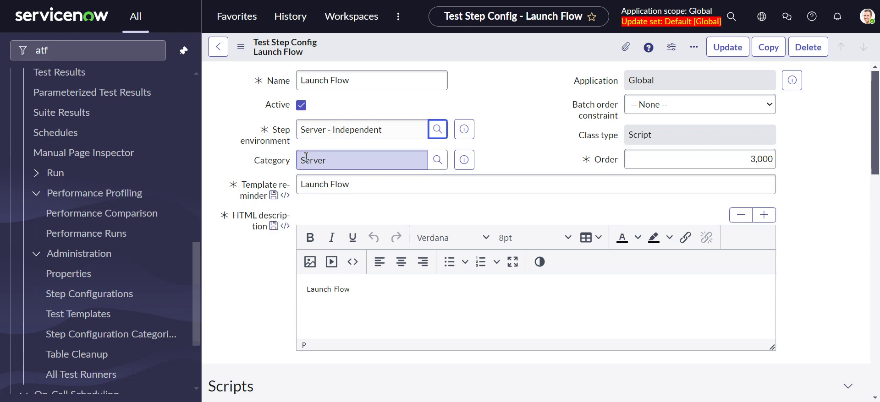
pyautogui.scroll(-3, 307, 176)
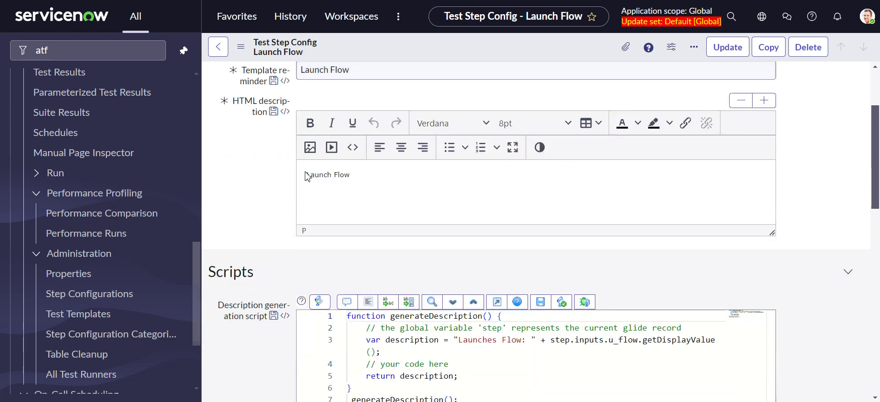
pyautogui.scroll(-5, 307, 176)
pyautogui.scroll(3, 302, 172)
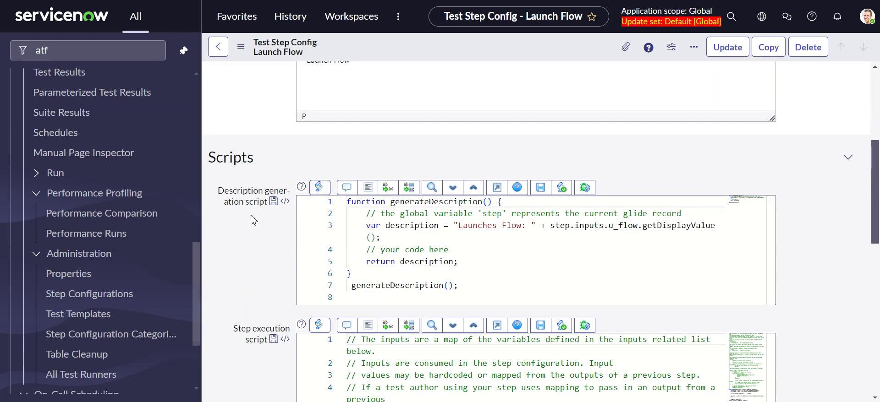
pyautogui.moveTo(255, 201)
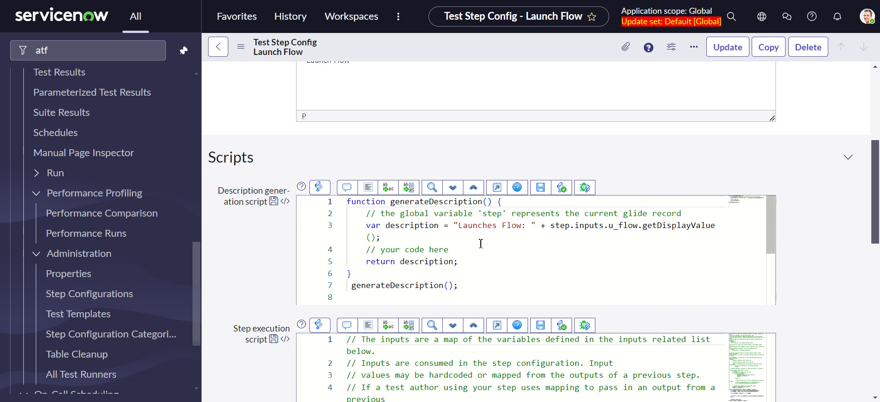
pyautogui.scroll(-1, 460, 220)
pyautogui.scroll(-5, 803, 250)
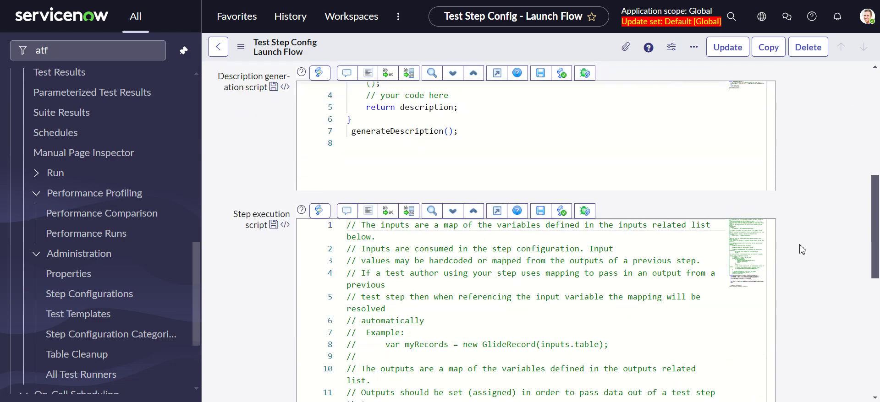
pyautogui.scroll(-5, 577, 219)
pyautogui.scroll(-10, 576, 219)
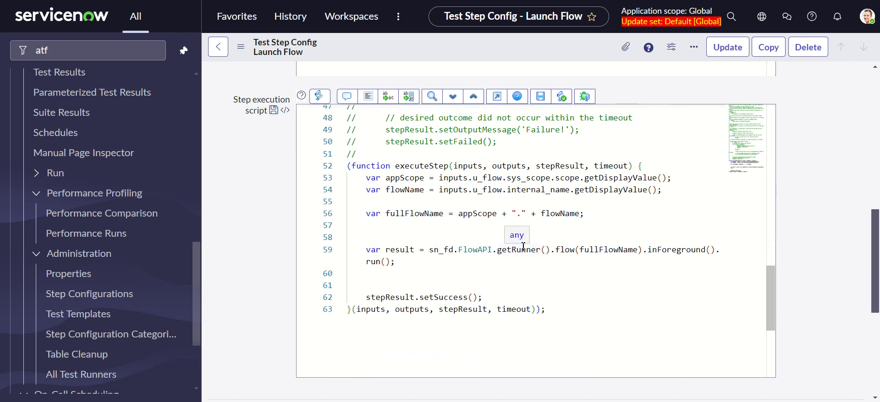
pyautogui.click(399, 261)
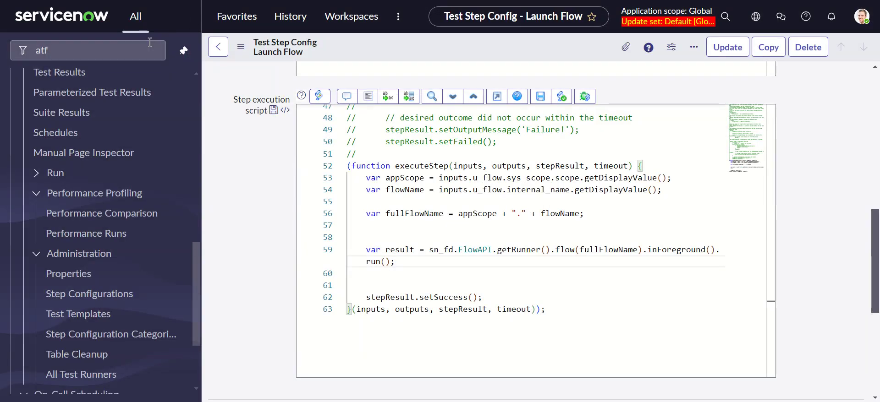
# - Back on the instance, clear the navigator filter and search for 'flow d'
pyautogui.click(112, 46)
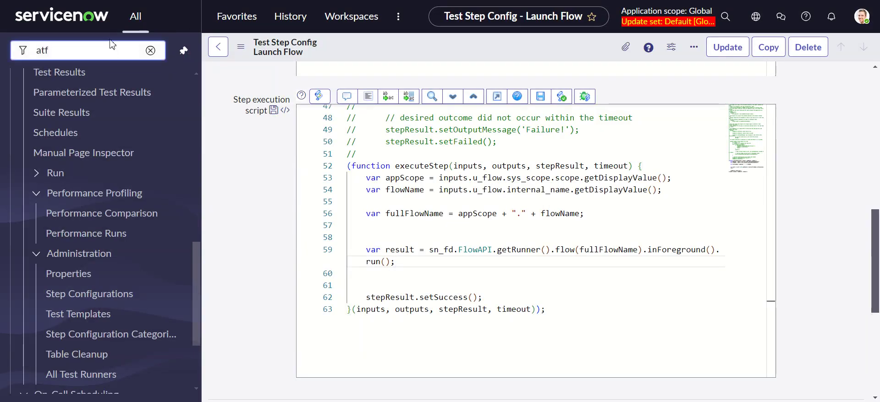
pyautogui.click(151, 50)
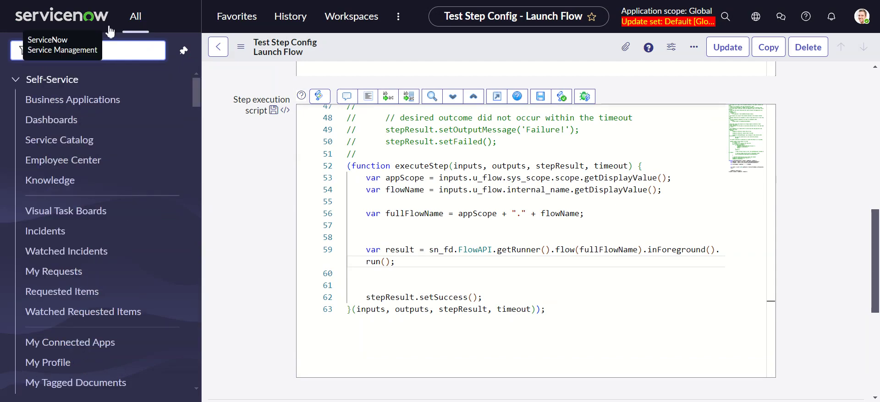
pyautogui.write('flow d')
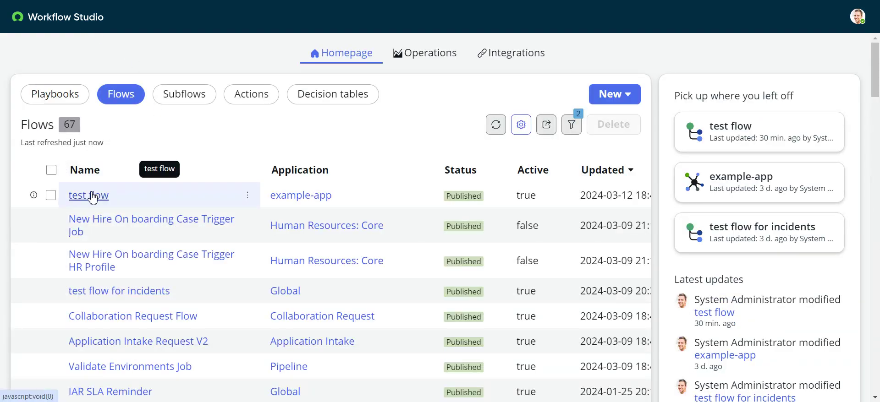
pyautogui.click(92, 196)
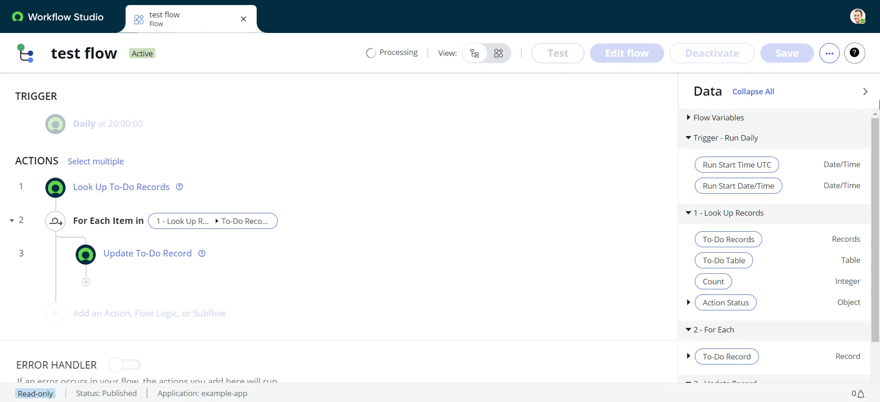
pyautogui.click(831, 54)
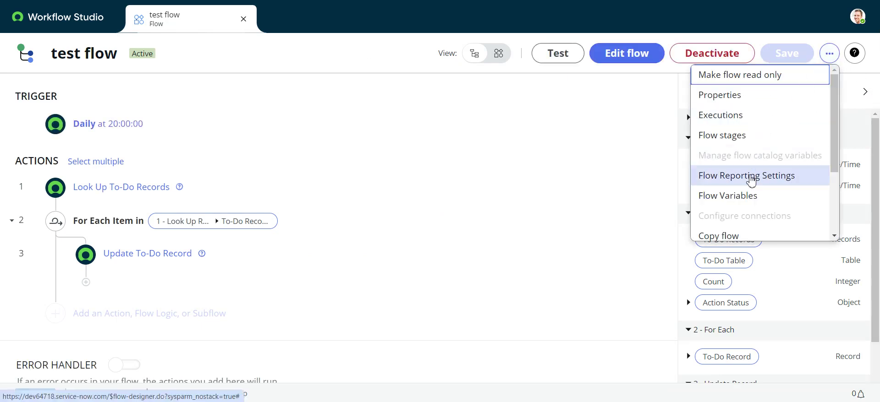
pyautogui.scroll(-3, 749, 203)
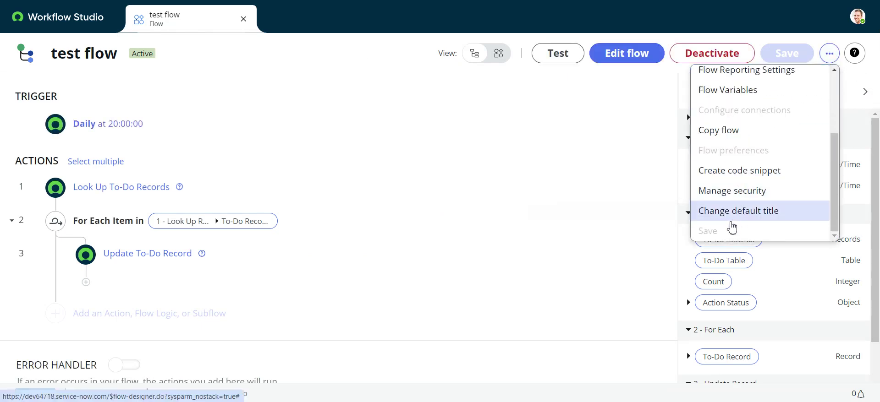
pyautogui.click(722, 180)
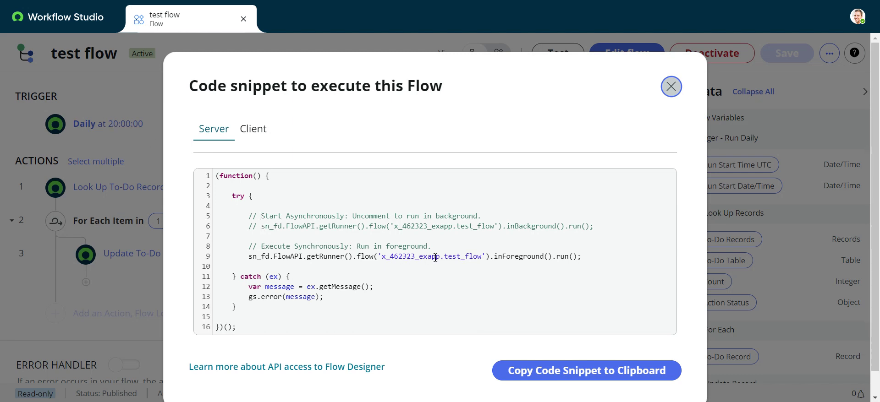
pyautogui.moveTo(249, 260); pyautogui.dragTo(604, 262)
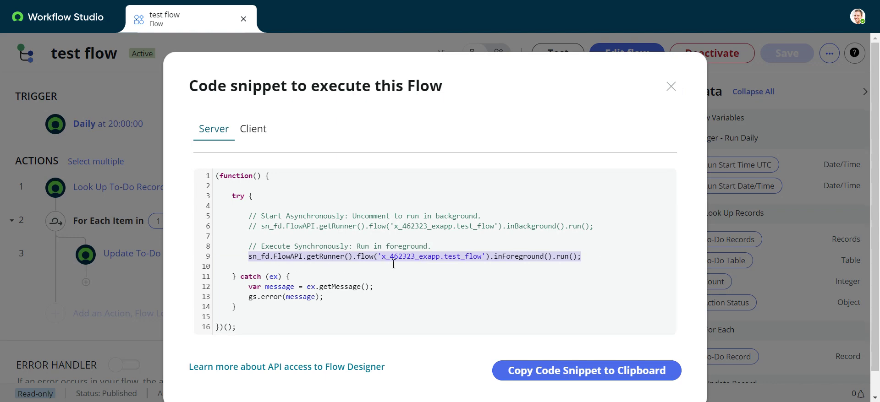
pyautogui.click(670, 87)
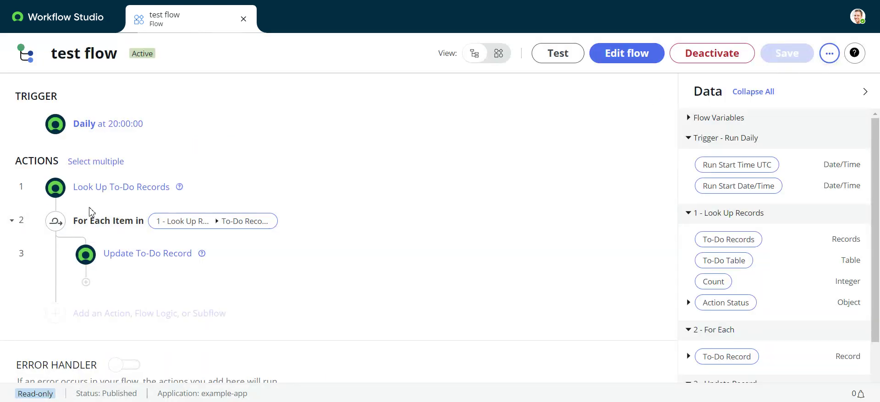
# - Close 'test flow', open 'test flow for incidents', and show its ⋯ menu
pyautogui.click(244, 21)
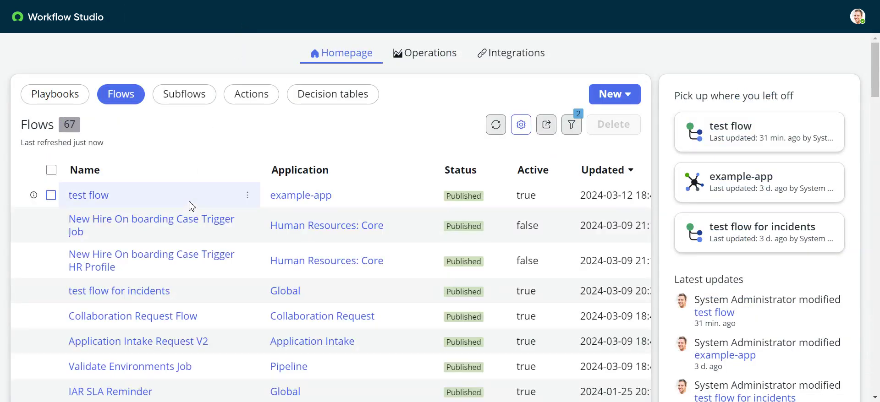
pyautogui.click(123, 296)
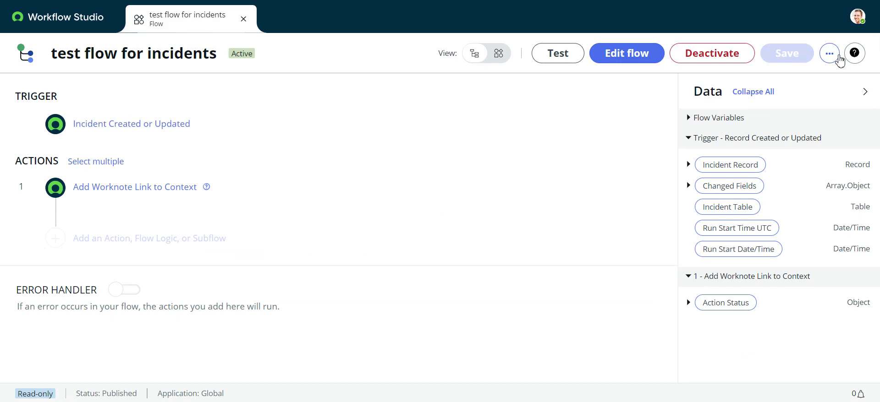
pyautogui.click(830, 54)
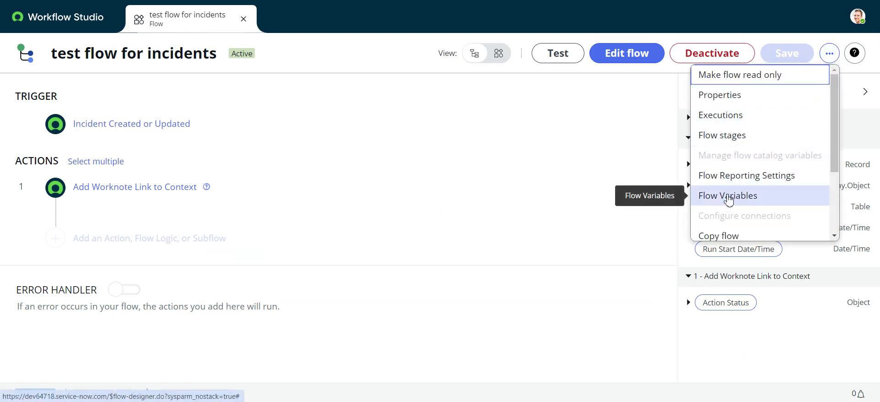
# - Create the flow's code snippet and highlight the current, changed_fields and table_name inputs on lines 4–7
pyautogui.scroll(-3, 728, 204)
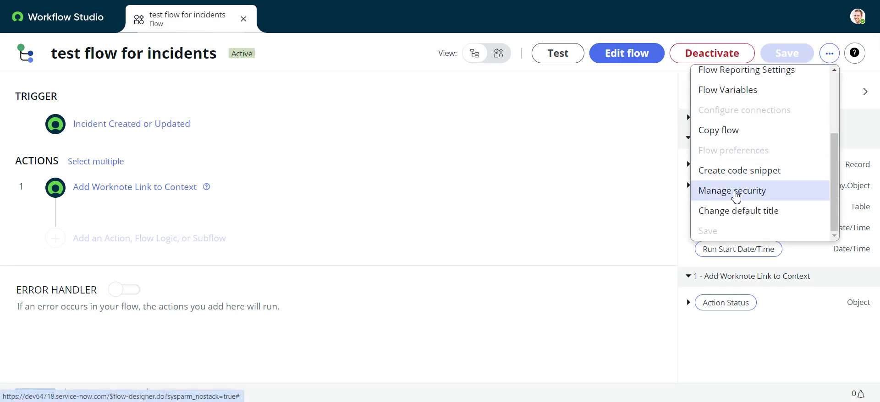
pyautogui.click(732, 171)
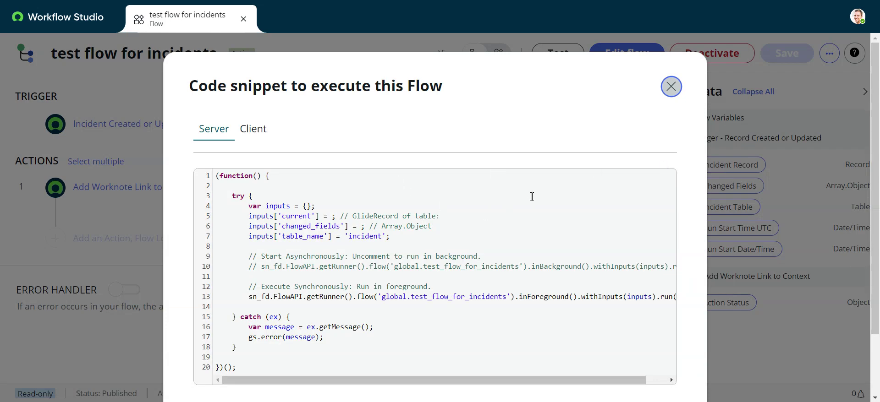
pyautogui.scroll(-2, 532, 195)
pyautogui.moveTo(248, 131); pyautogui.dragTo(398, 169)
pyautogui.click(398, 167)
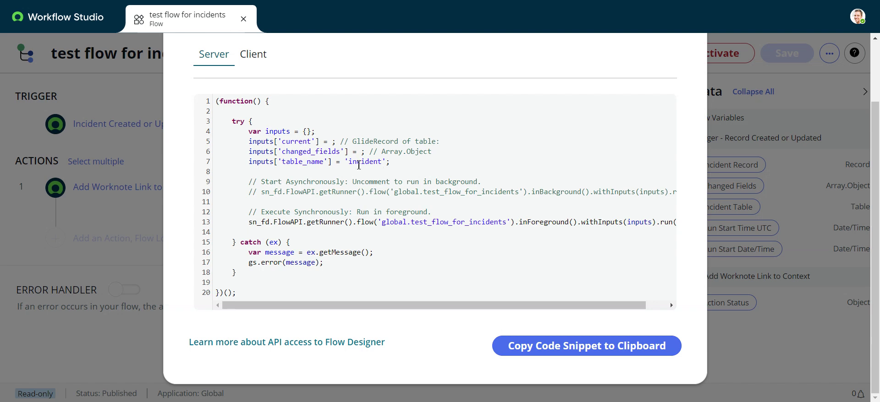
pyautogui.moveTo(248, 134); pyautogui.dragTo(368, 164)
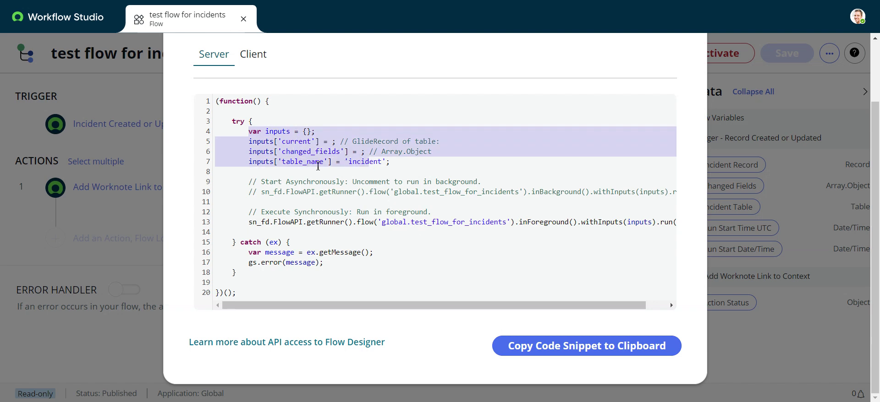
pyautogui.click(291, 146)
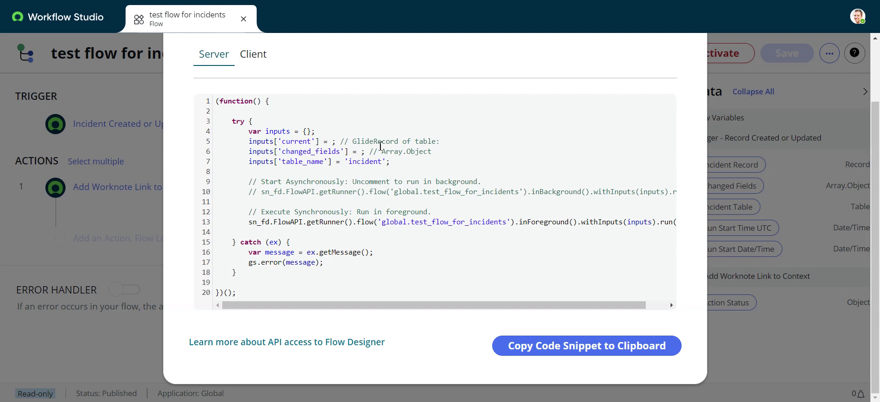
pyautogui.scroll(2, 350, 146)
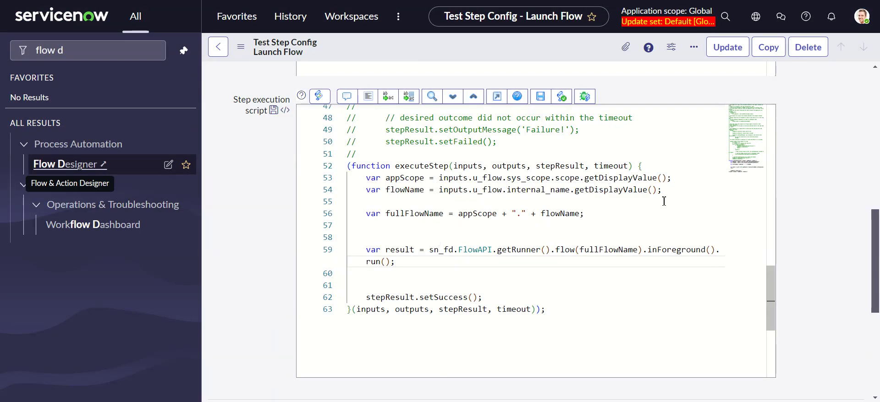
# - In the Launch Flow script, highlight lines 53–54, internal_name and stepResult to explain them
pyautogui.moveTo(661, 190); pyautogui.dragTo(364, 180)
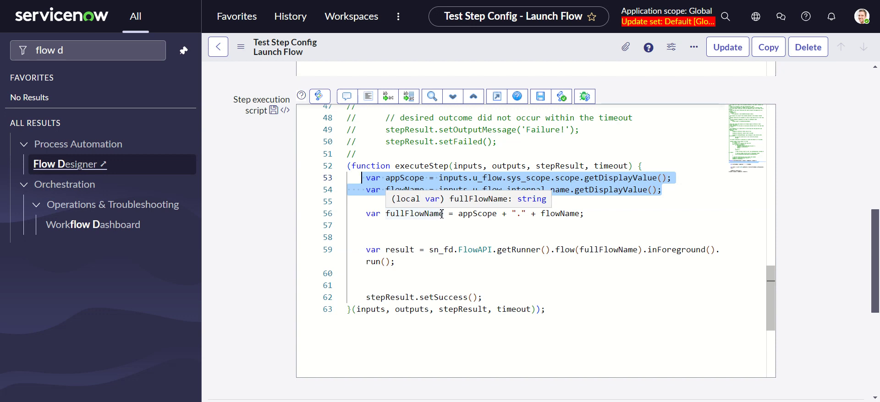
pyautogui.click(583, 189)
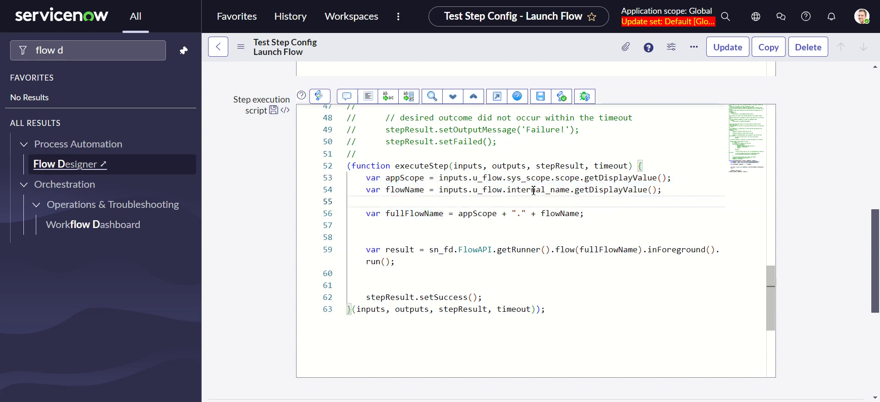
pyautogui.doubleClick(557, 192)
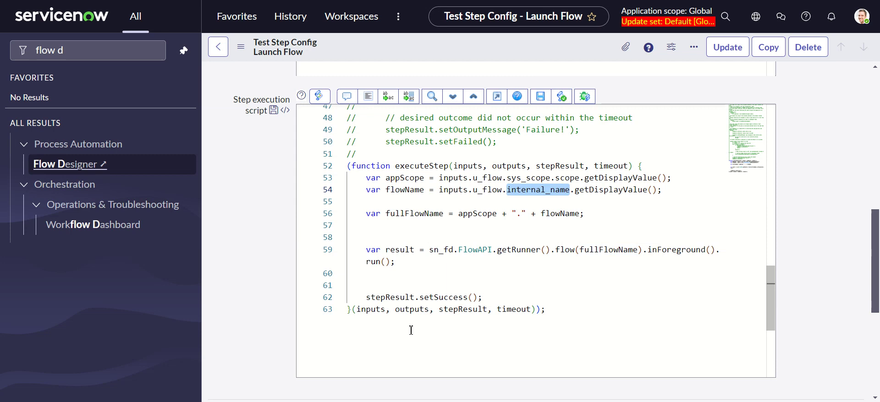
pyautogui.doubleClick(384, 301)
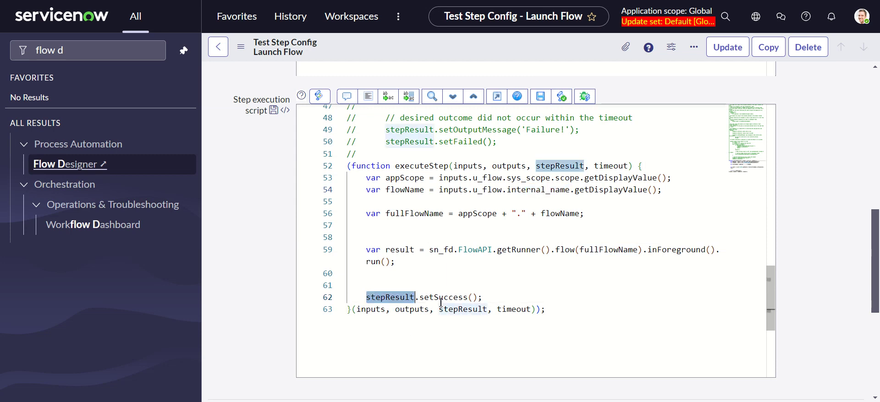
pyautogui.click(384, 302)
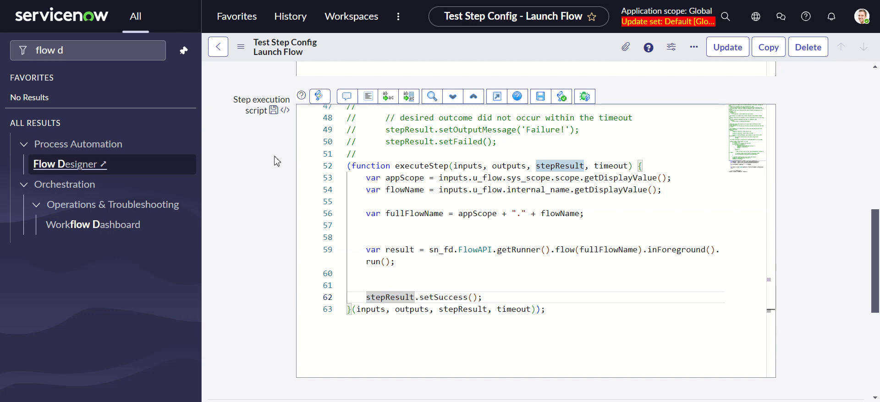
pyautogui.scroll(10, 277, 161)
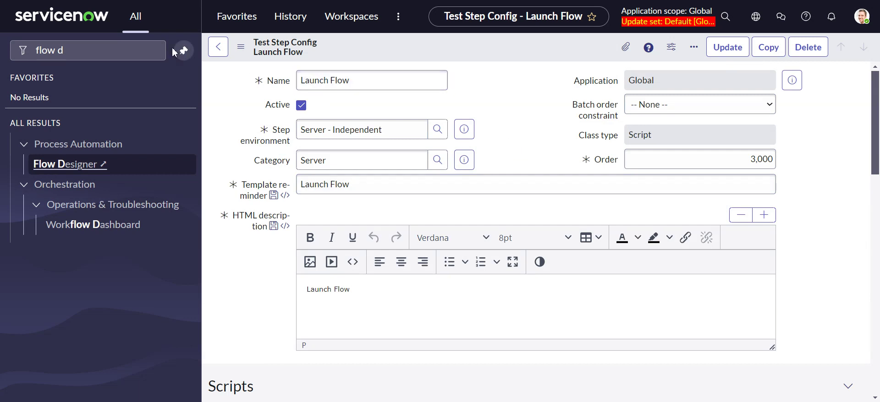
# - Open the Flow test from ATF Tests and switch the session scope to example-app
pyautogui.click(147, 51)
pyautogui.click(150, 50)
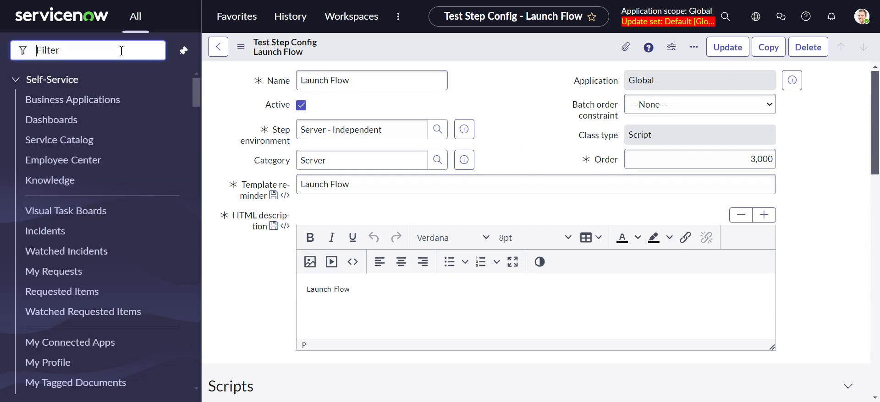
pyautogui.write('atf')
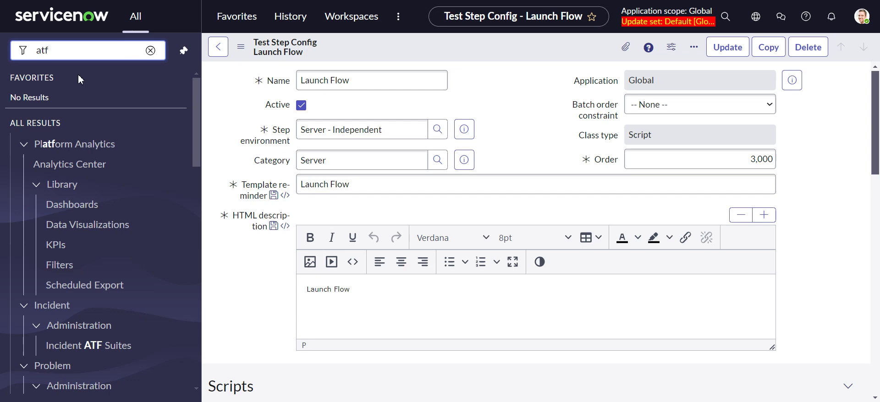
pyautogui.scroll(-6, 86, 319)
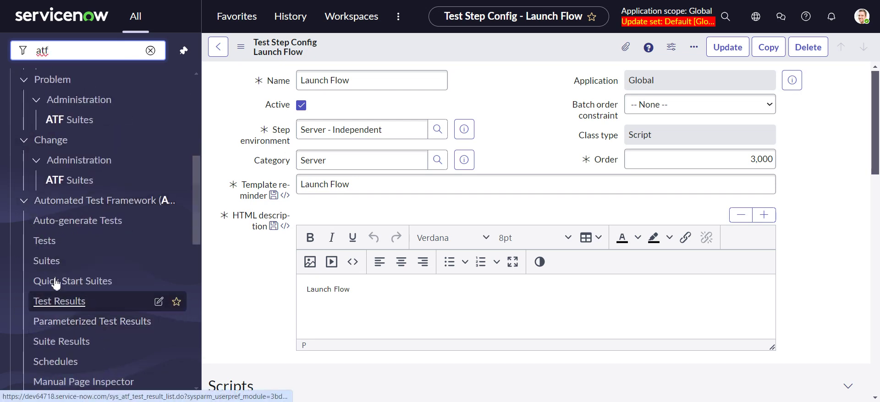
pyautogui.click(46, 252)
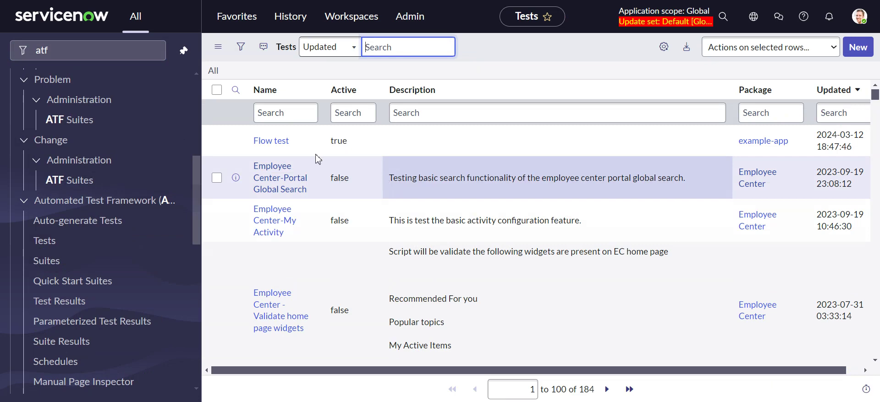
pyautogui.click(268, 145)
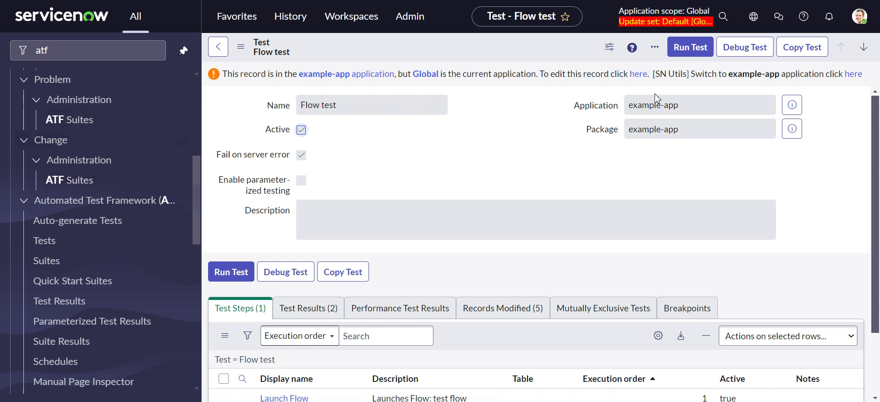
pyautogui.click(856, 78)
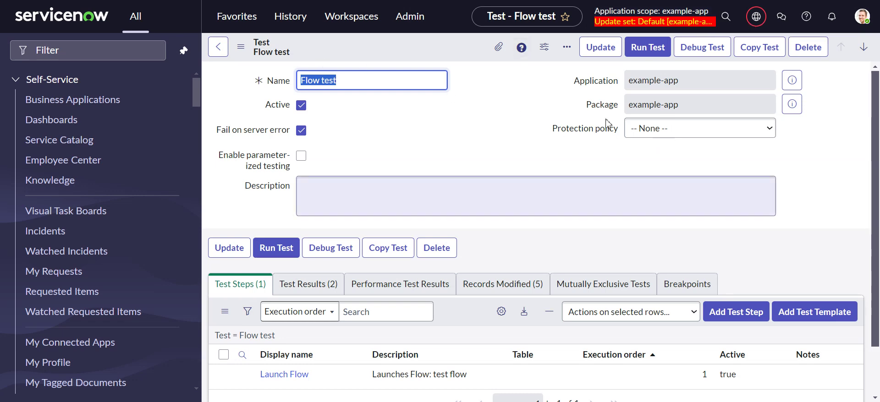
# - Preview Server > Launch Flow in Add Test Step, dismiss it, and open the existing Launch Flow step
pyautogui.scroll(-2, 412, 192)
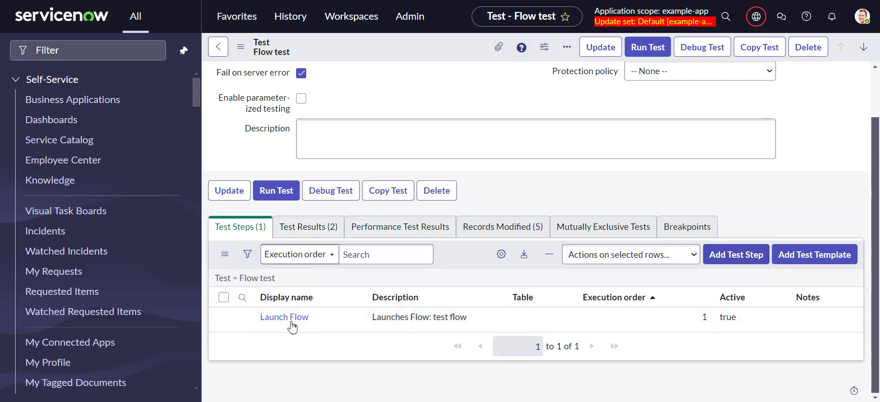
pyautogui.click(736, 255)
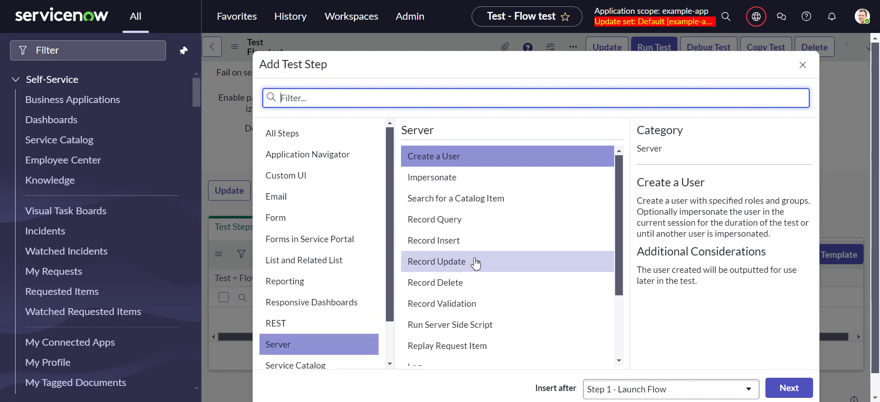
pyautogui.scroll(-3, 473, 257)
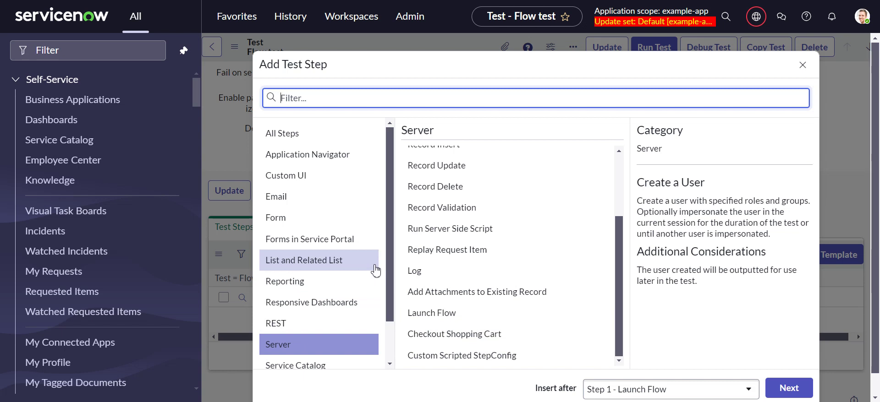
pyautogui.click(425, 315)
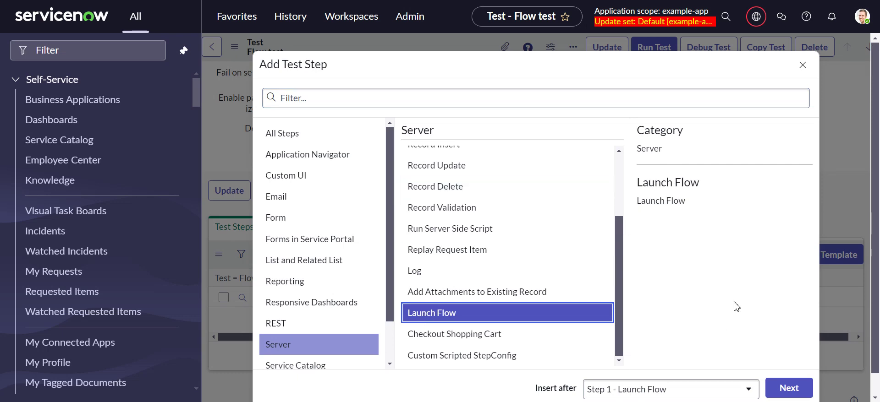
pyautogui.click(802, 65)
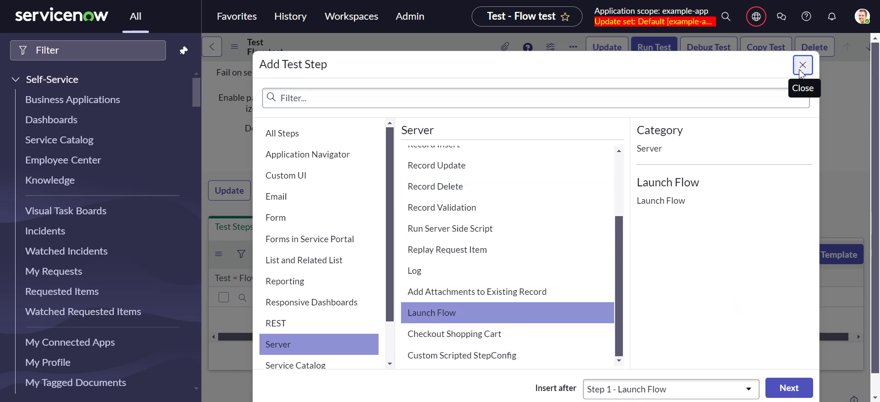
pyautogui.click(282, 316)
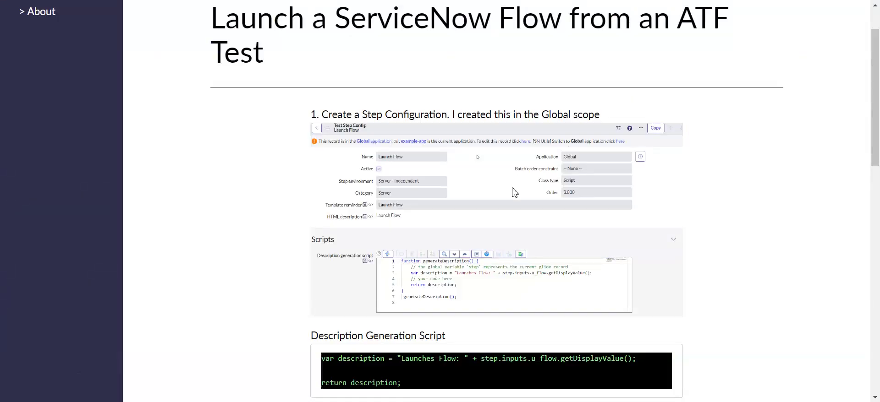
# - Read the article's section 2, 'Add an Input Variable to the Step Configuration'
pyautogui.scroll(-6, 515, 197)
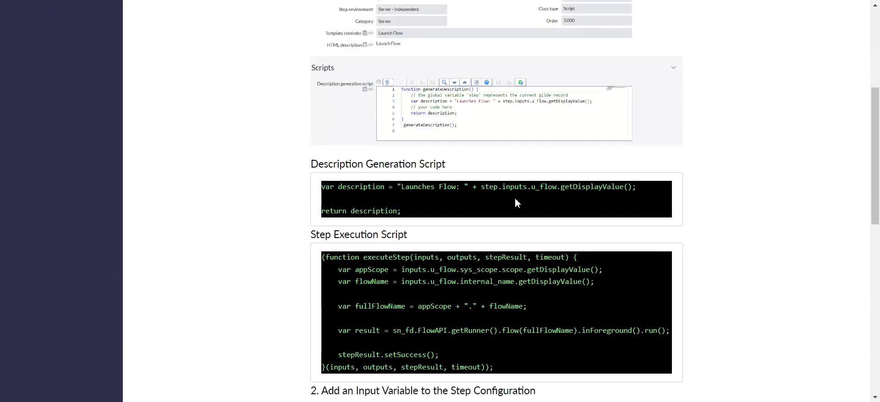
pyautogui.scroll(3, 515, 197)
pyautogui.scroll(-4, 518, 143)
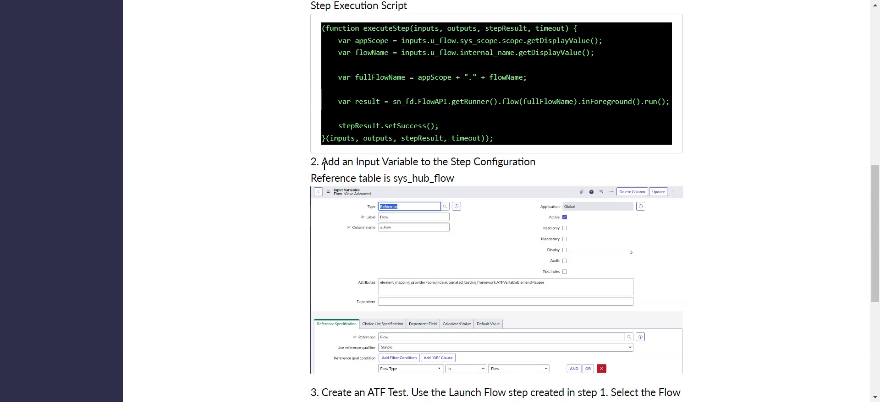
pyautogui.moveTo(324, 166); pyautogui.dragTo(540, 171)
pyautogui.click(340, 163)
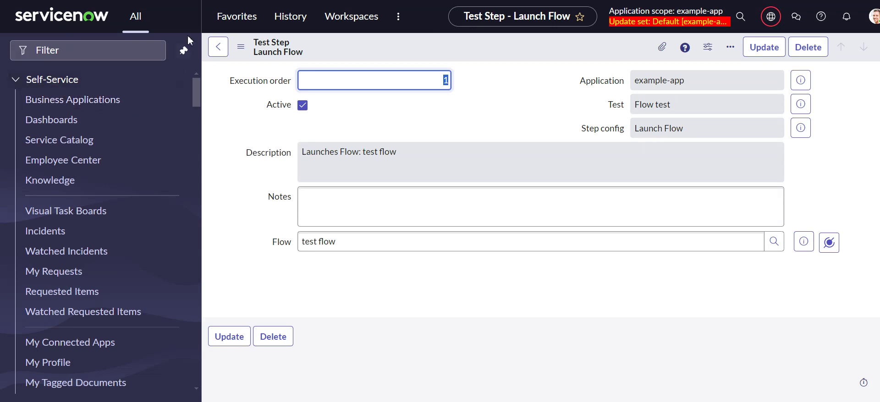
# - Reopen the Launch Flow config from History, allow editing in Global, and view its u_flow input variable
pyautogui.click(290, 20)
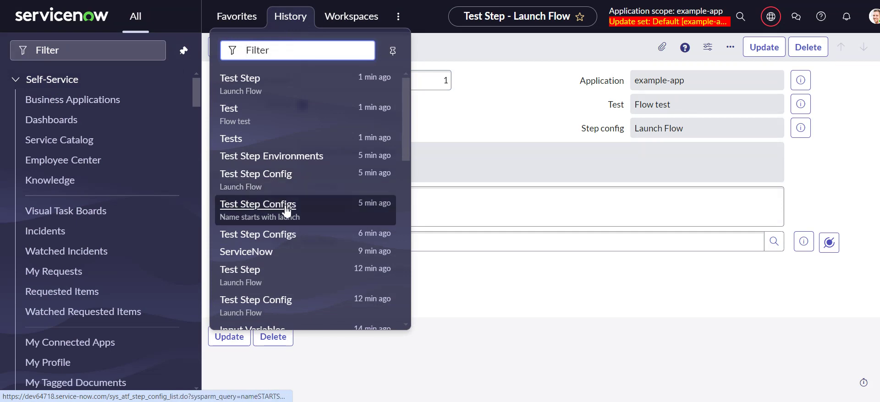
pyautogui.click(282, 185)
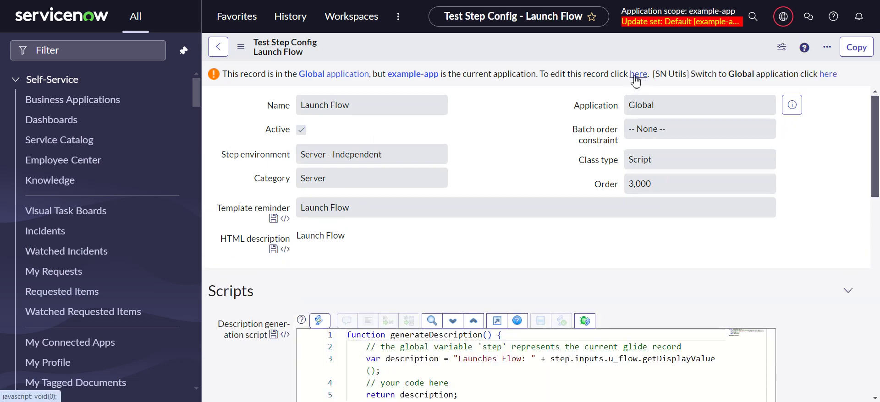
pyautogui.click(634, 75)
pyautogui.scroll(-5, 491, 176)
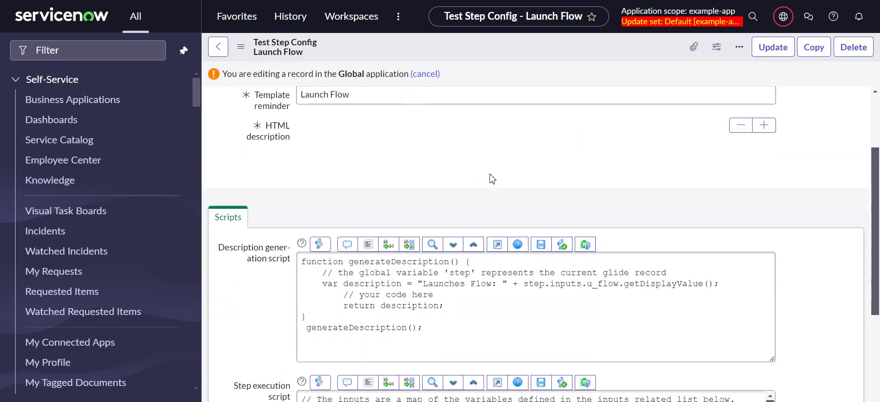
pyautogui.scroll(-10, 491, 176)
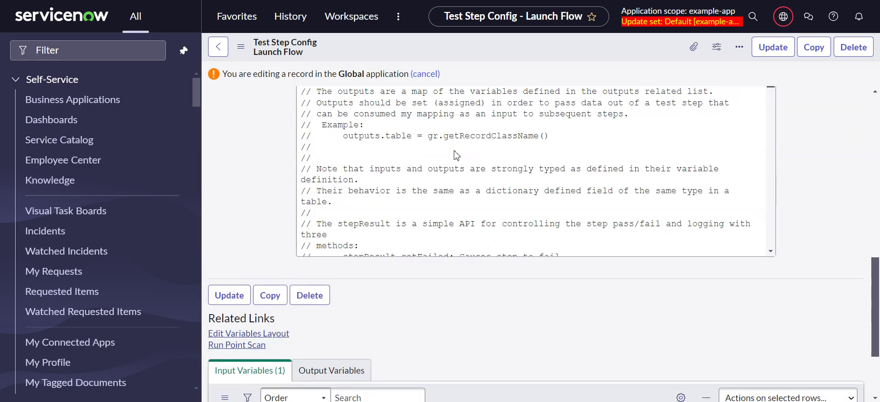
pyautogui.scroll(-10, 424, 173)
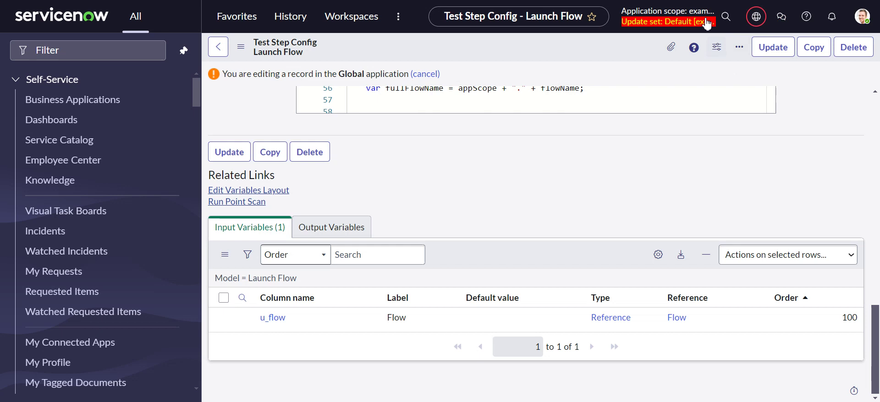
pyautogui.click(716, 16)
# - Make Global the current application scope and cancel the cross-application editing override
pyautogui.write('global')
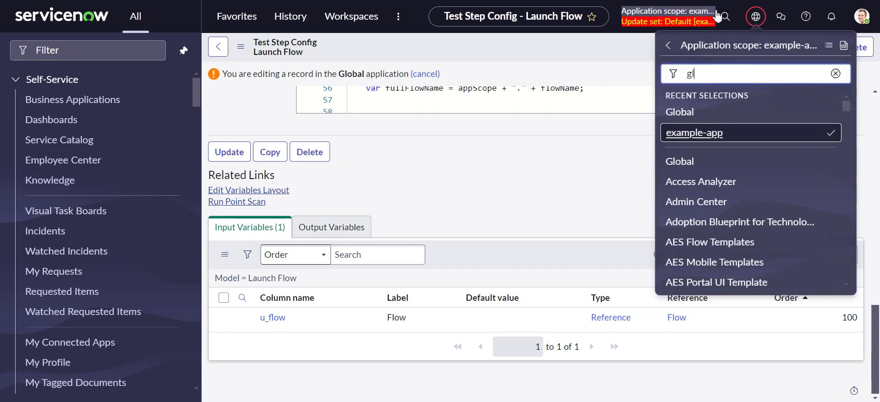
pyautogui.click(691, 103)
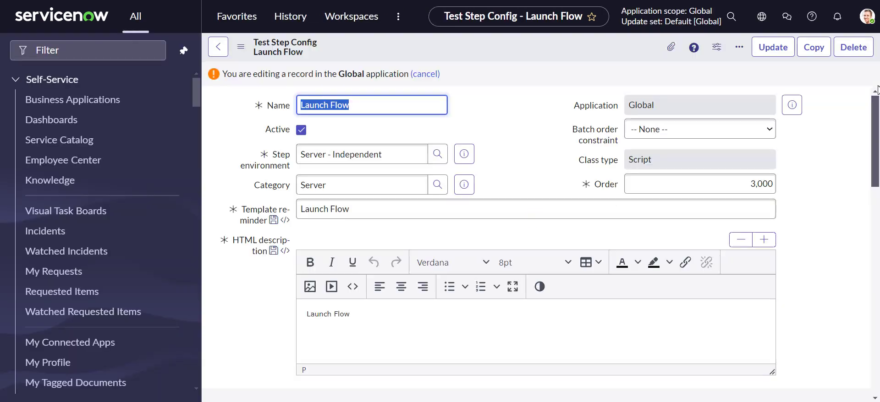
pyautogui.moveTo(876, 132); pyautogui.dragTo(876, 341)
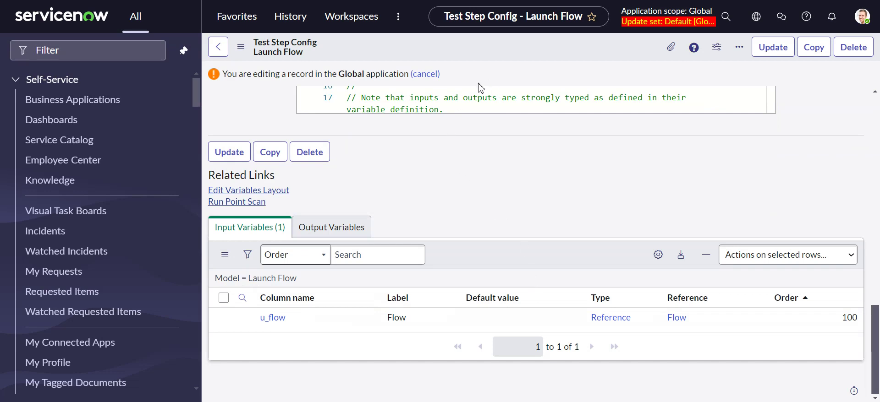
pyautogui.click(426, 76)
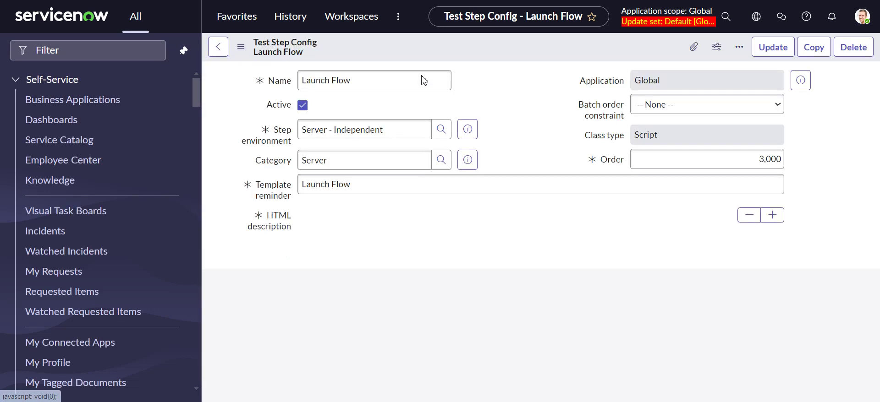
# - Open the u_flow input variable record (Reference to Flow) from Input Variables
pyautogui.moveTo(875, 91); pyautogui.dragTo(873, 364)
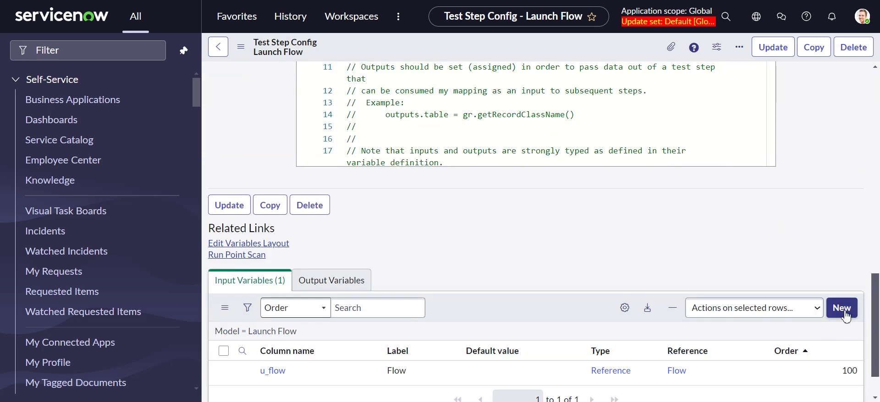
pyautogui.click(273, 371)
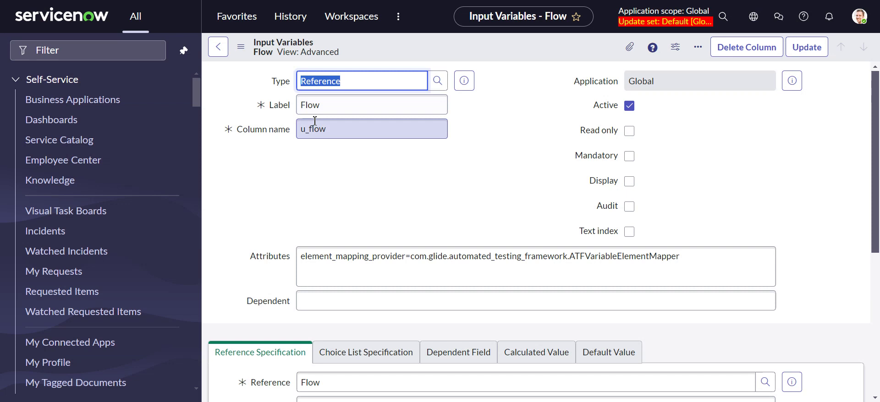
pyautogui.click(330, 109)
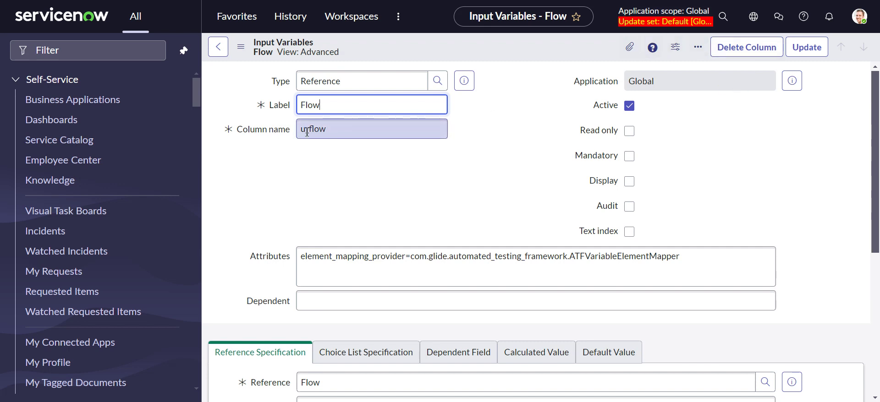
pyautogui.scroll(-3, 319, 131)
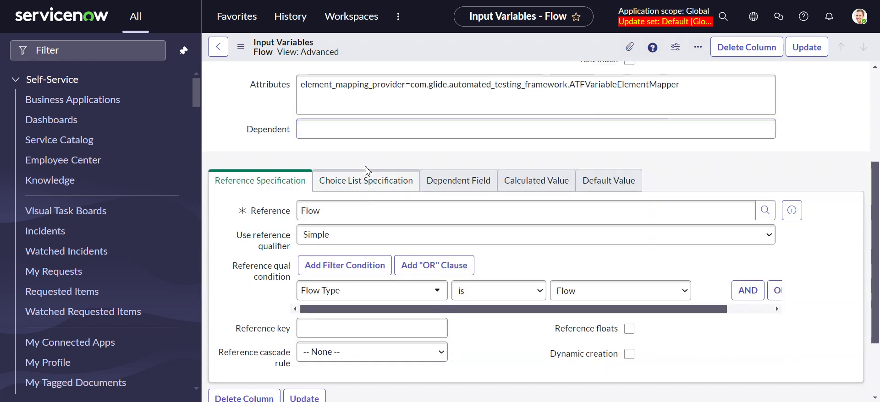
pyautogui.doubleClick(423, 208)
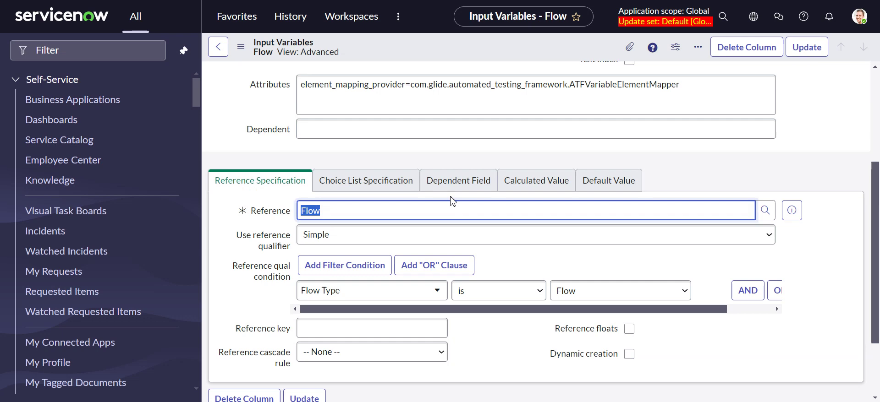
pyautogui.write('sys_')
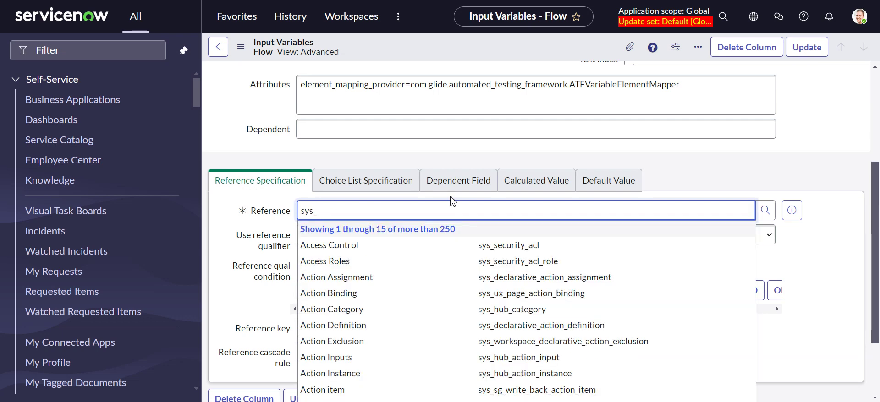
pyautogui.write('hub_flow')
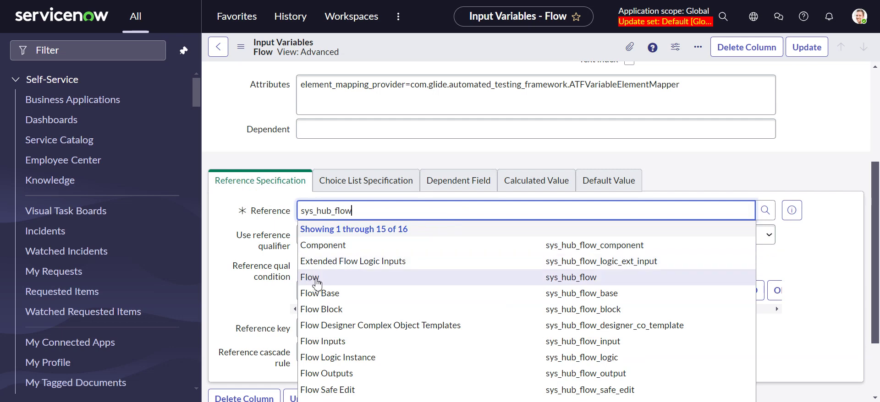
pyautogui.click(316, 278)
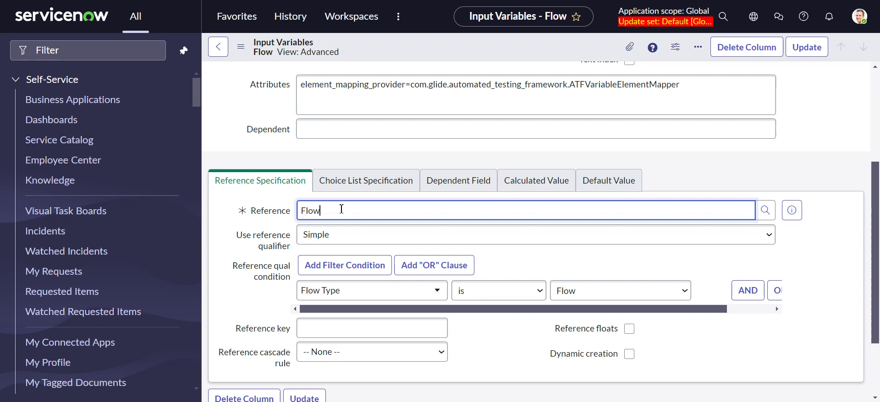
pyautogui.click(570, 291)
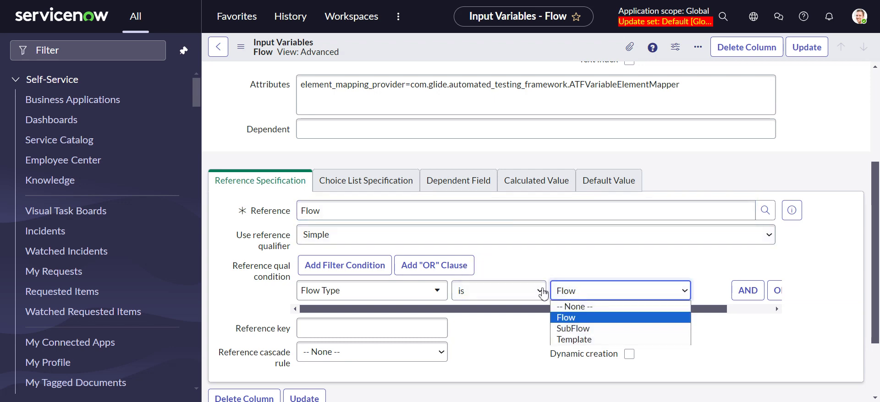
pyautogui.click(696, 319)
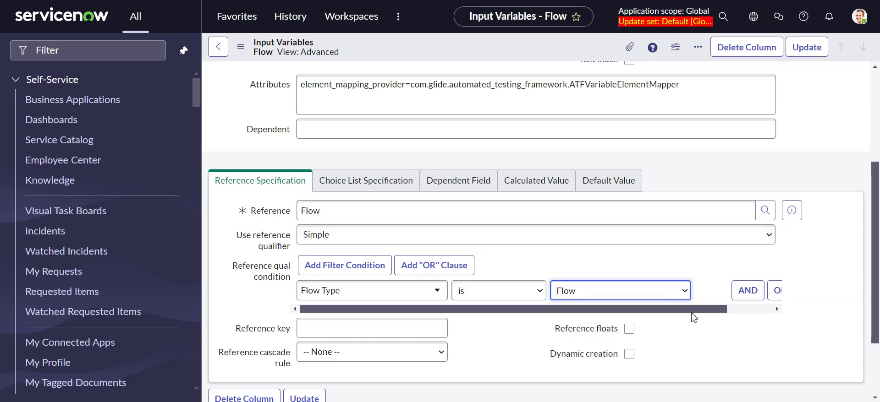
pyautogui.click(773, 308)
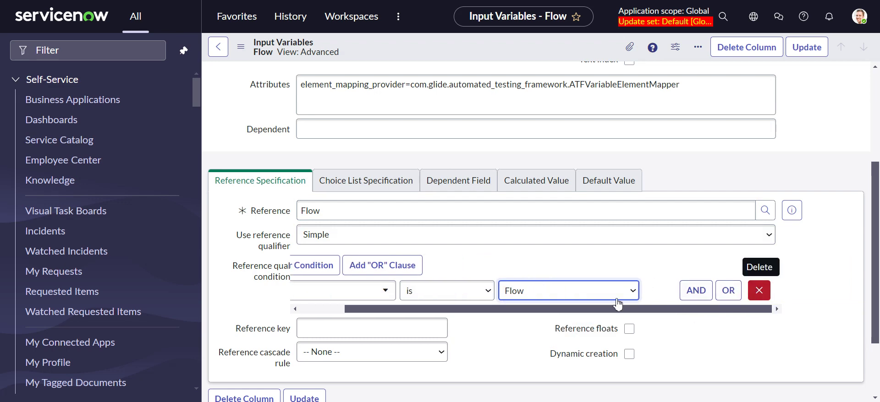
pyautogui.moveTo(615, 310); pyautogui.dragTo(545, 178)
pyautogui.scroll(3, 545, 179)
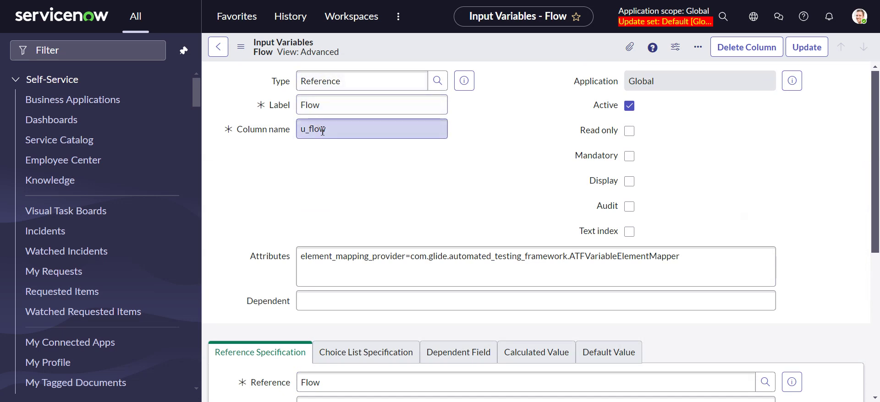
# - Return to the Launch Flow step config and scroll down to its Step execution script
pyautogui.moveTo(340, 133); pyautogui.dragTo(292, 133)
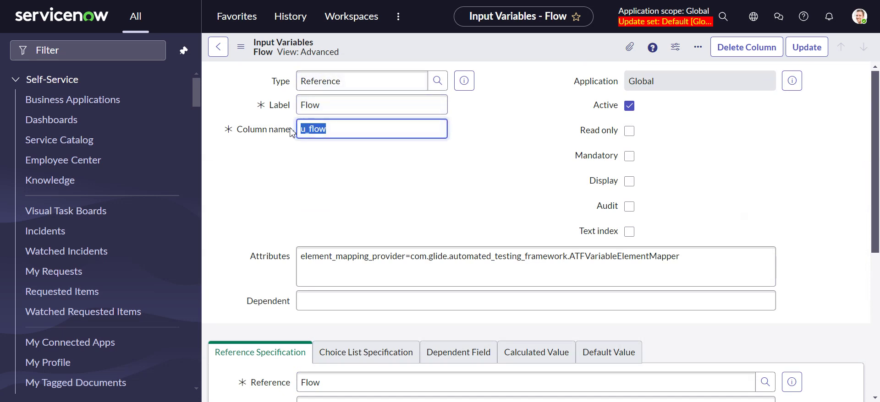
pyautogui.click(218, 47)
pyautogui.scroll(-5, 426, 214)
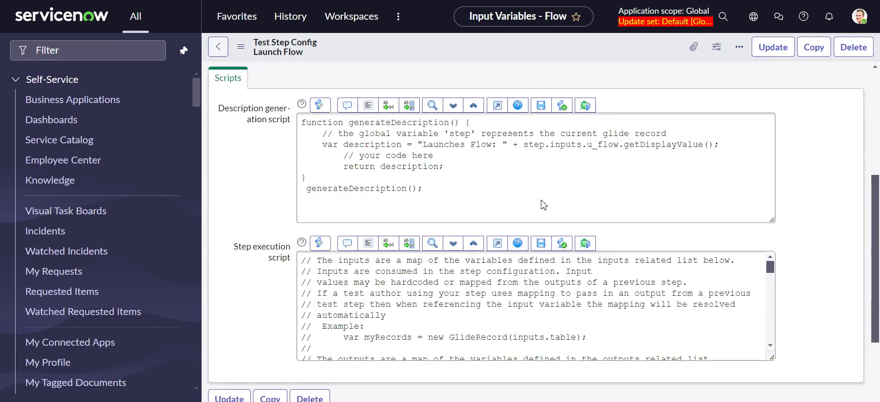
pyautogui.scroll(-4, 768, 270)
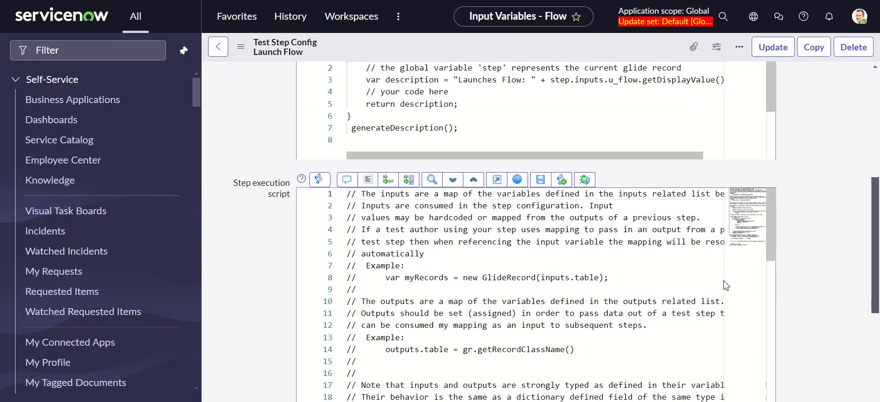
pyautogui.scroll(-3, 710, 255)
pyautogui.scroll(-10, 710, 256)
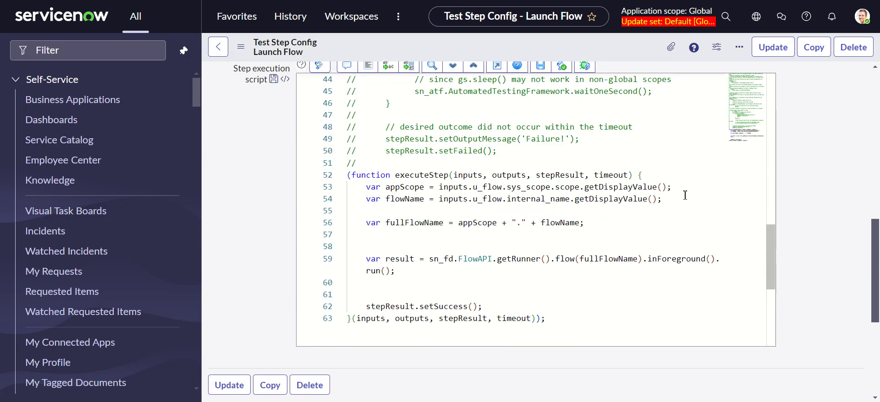
# - Inspect the script's u_flow, sys_scope, scope and internal_name references on lines 53-54
pyautogui.click(439, 188)
pyautogui.hotkey('shift', 'Right')
pyautogui.hotkey('shift', 'Right')
pyautogui.hotkey('shift', 'Right')
pyautogui.hotkey('shift', 'Right')
pyautogui.hotkey('shift', 'Right')
pyautogui.hotkey('shift', 'Right')
pyautogui.hotkey('shift', 'Right')
pyautogui.hotkey('shift', 'Right')
pyautogui.hotkey('shift', 'Right')
pyautogui.hotkey('shift', 'Right')
pyautogui.hotkey('shift', 'Right')
pyautogui.hotkey('shift', 'Right')
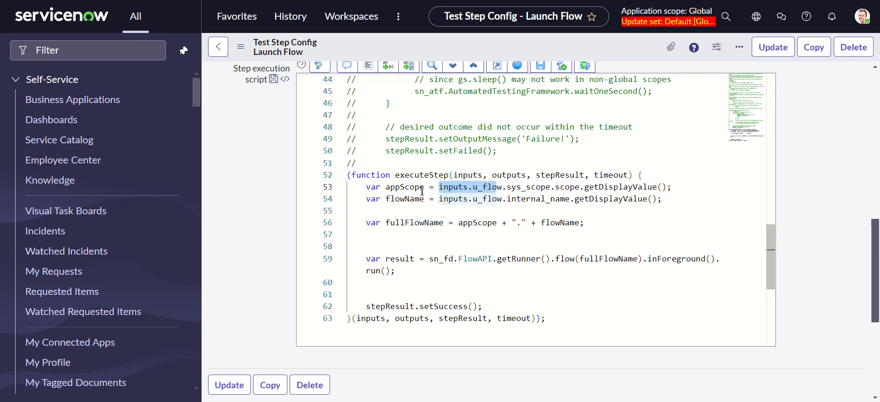
pyautogui.click(495, 188)
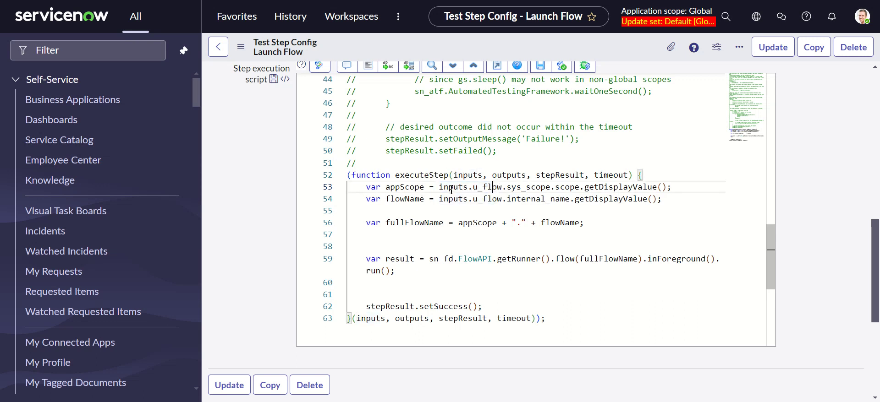
pyautogui.doubleClick(494, 188)
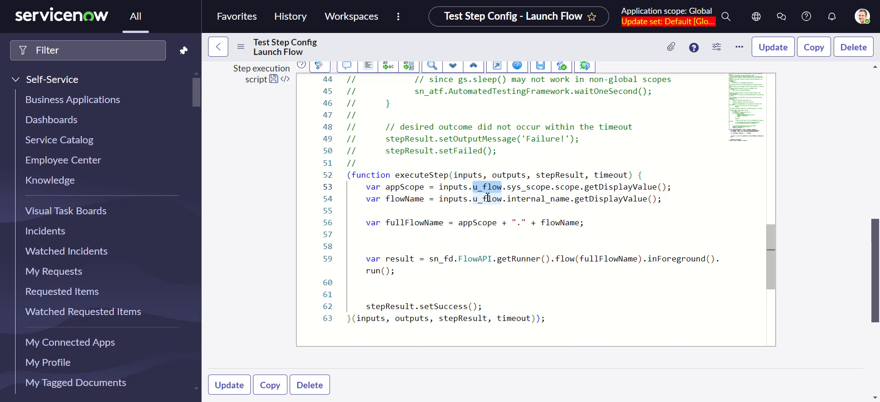
pyautogui.doubleClick(519, 189)
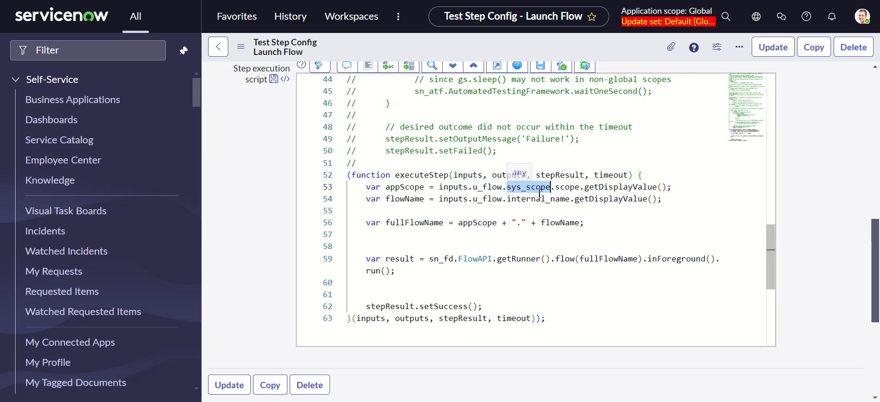
pyautogui.doubleClick(572, 188)
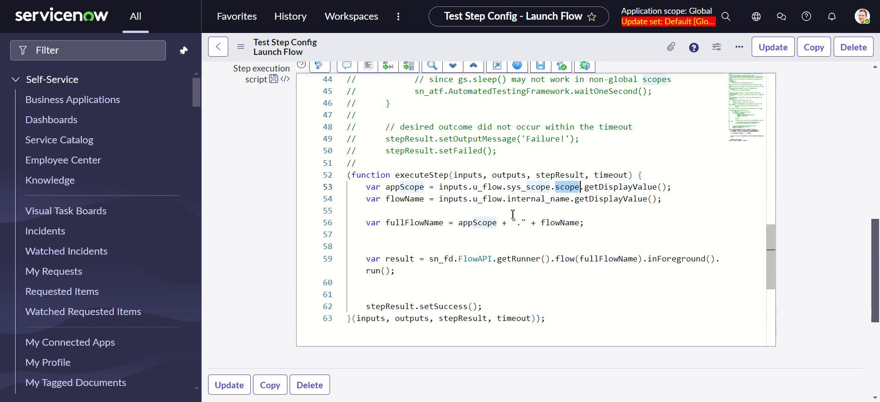
pyautogui.doubleClick(477, 200)
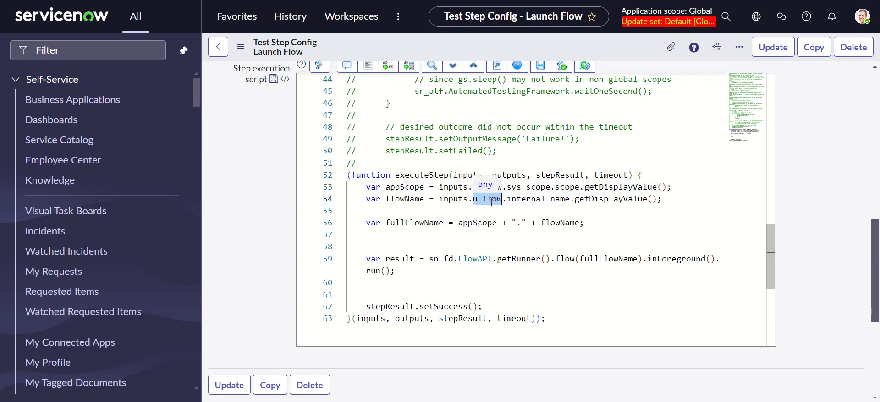
pyautogui.doubleClick(536, 200)
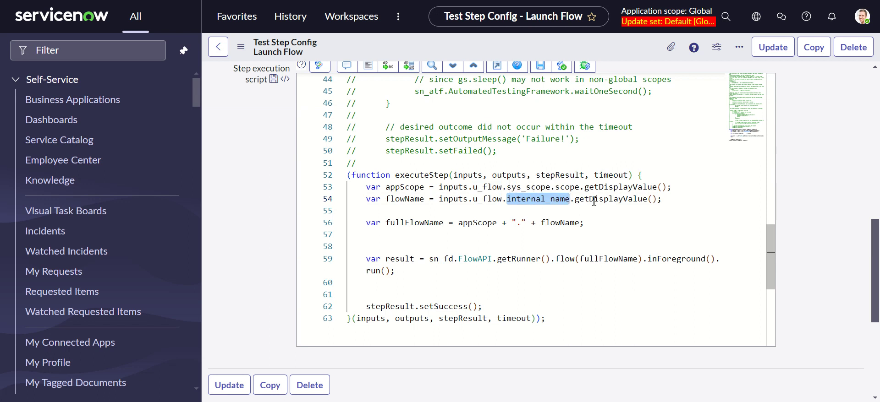
pyautogui.doubleClick(487, 199)
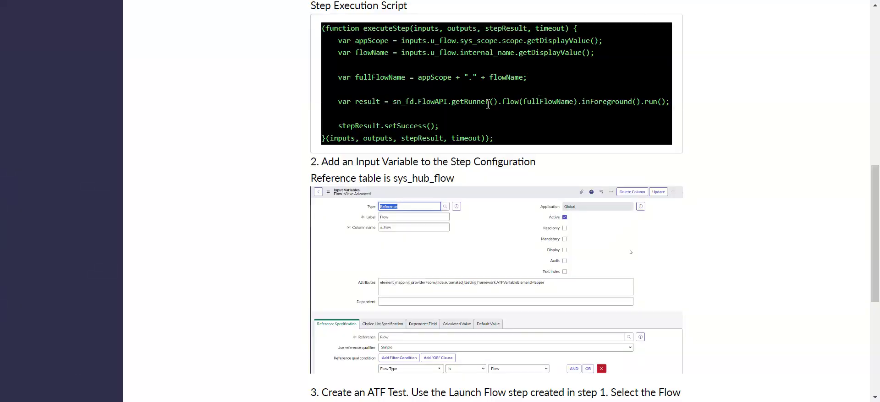
pyautogui.scroll(-6, 479, 188)
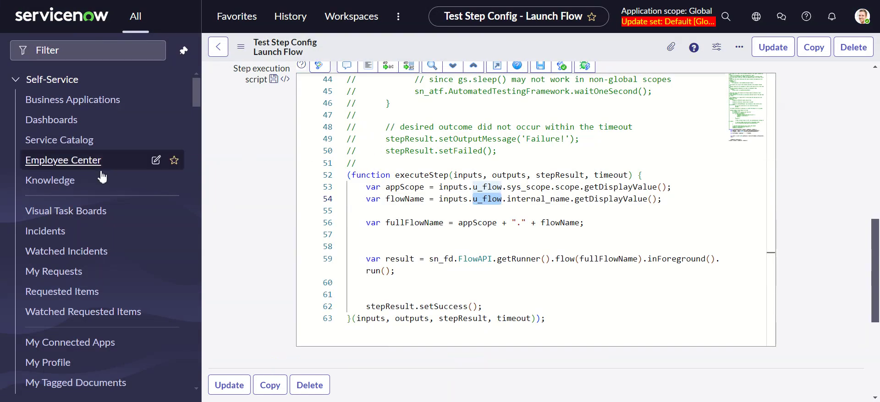
# - Reopen the Launch Flow test step, then the Flow test record from History, and switch to example-app
pyautogui.click(280, 30)
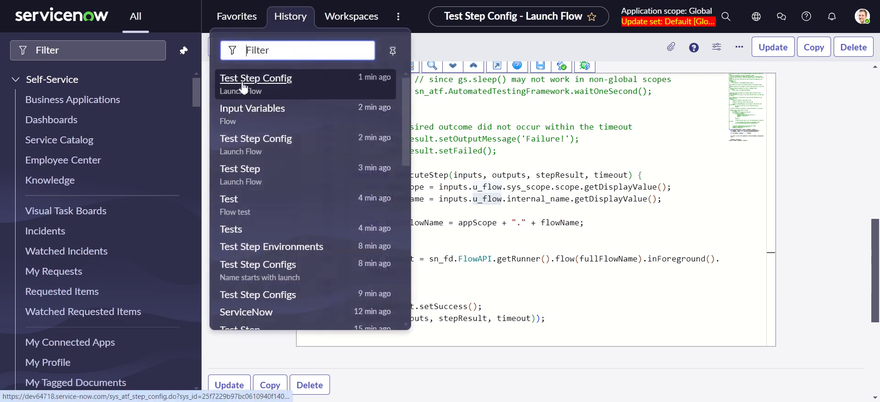
pyautogui.click(252, 178)
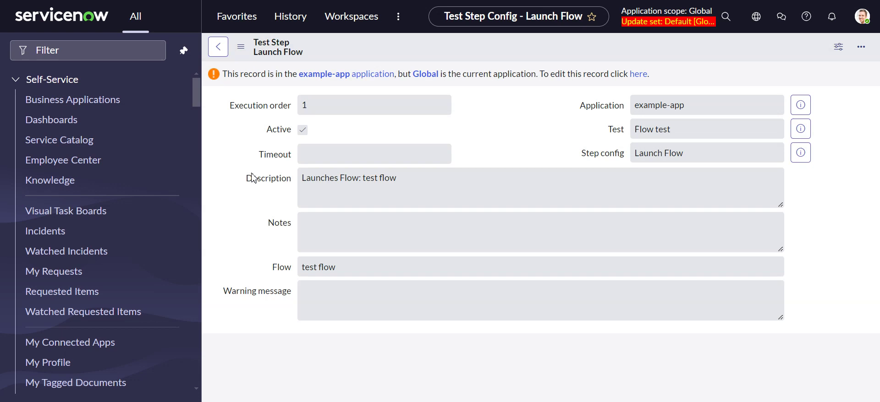
pyautogui.click(288, 24)
pyautogui.click(232, 204)
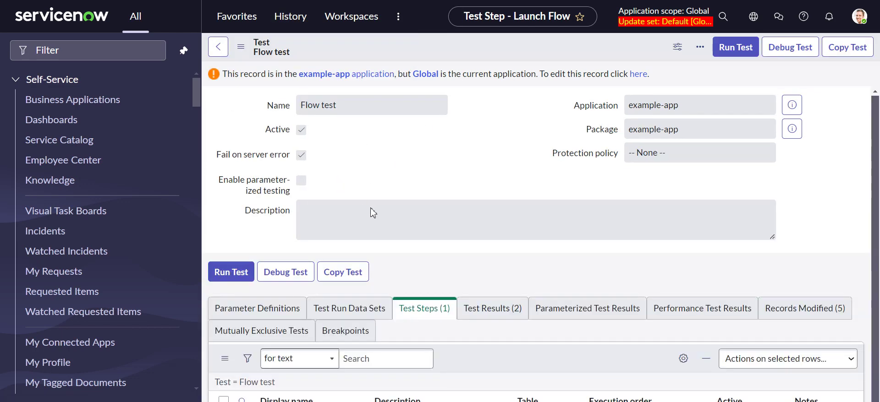
pyautogui.scroll(-1, 417, 284)
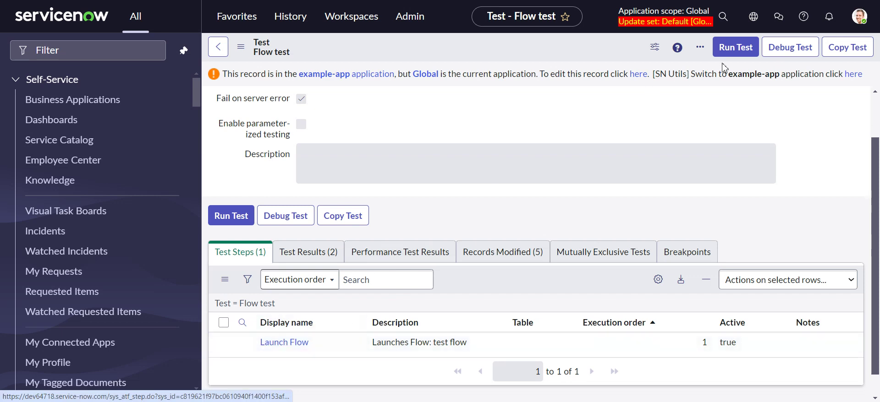
pyautogui.click(852, 75)
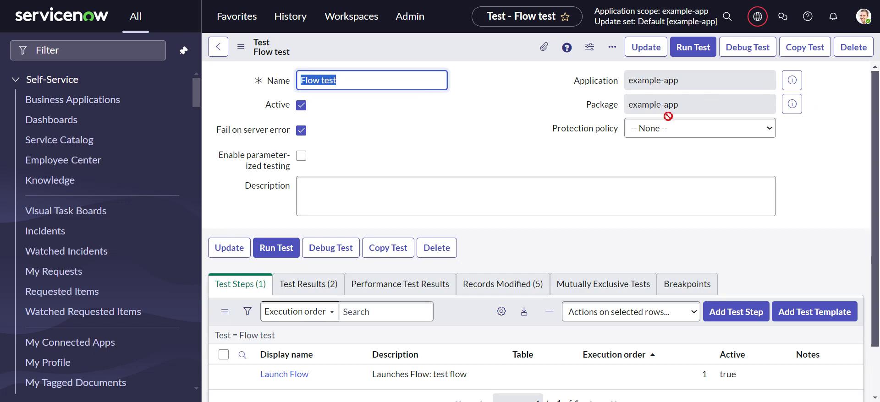
# - Open the Flow test's Launch Flow step, which has execution order 1
pyautogui.scroll(-3, 375, 300)
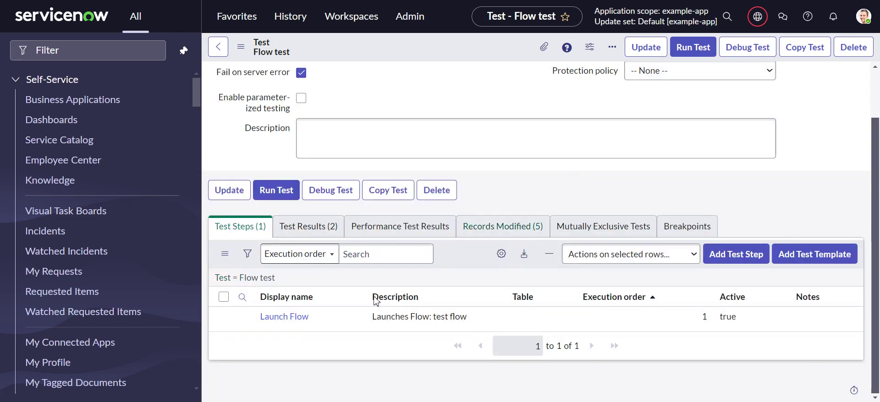
pyautogui.click(274, 323)
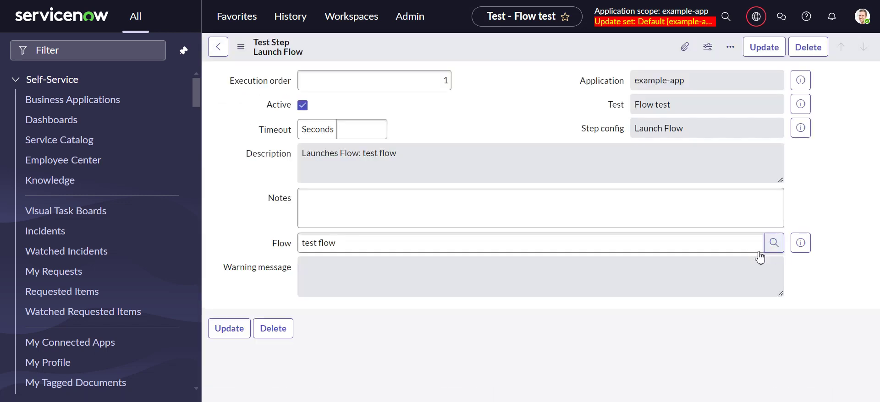
pyautogui.click(320, 78)
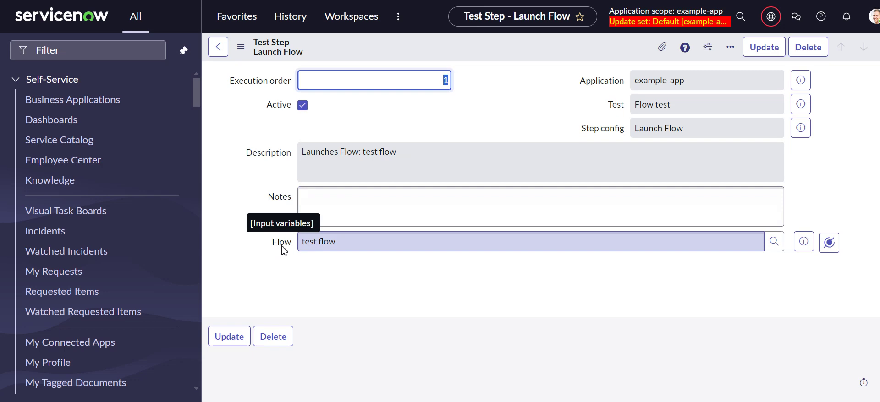
# - Browse the flow picker, keep 'test flow' as the target, and update the step
pyautogui.click(773, 241)
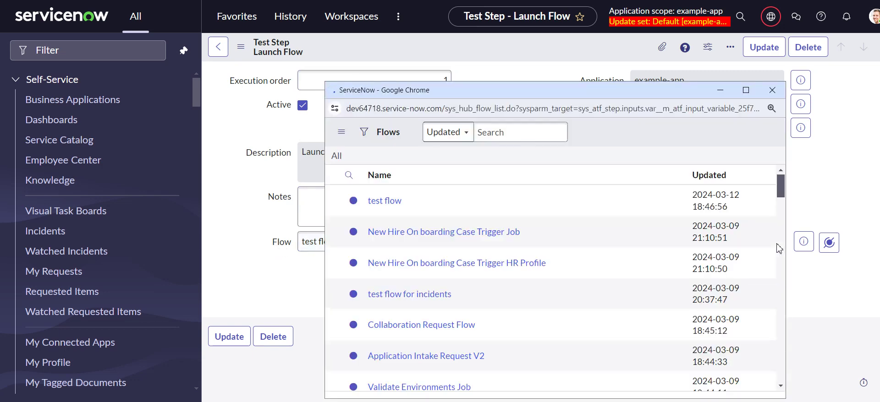
pyautogui.scroll(-4, 489, 280)
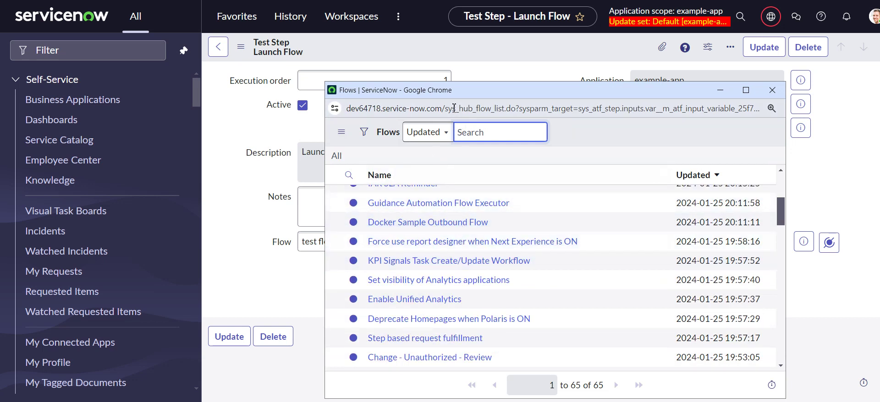
pyautogui.moveTo(444, 109); pyautogui.dragTo(508, 105)
pyautogui.click(503, 192)
pyautogui.scroll(-5, 502, 229)
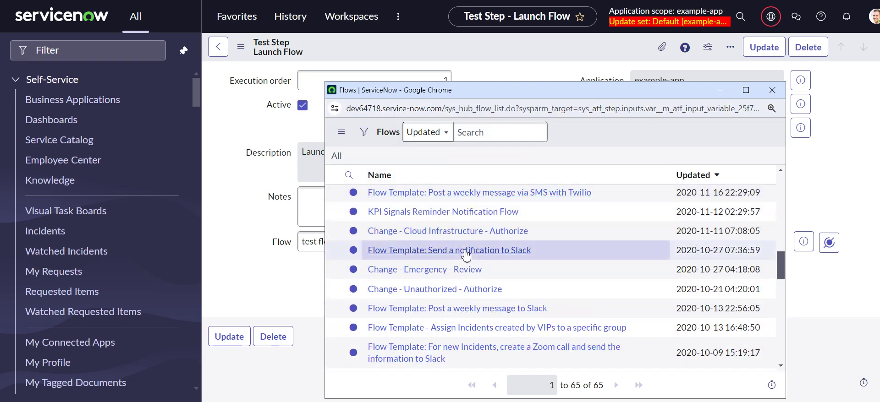
pyautogui.scroll(5, 466, 255)
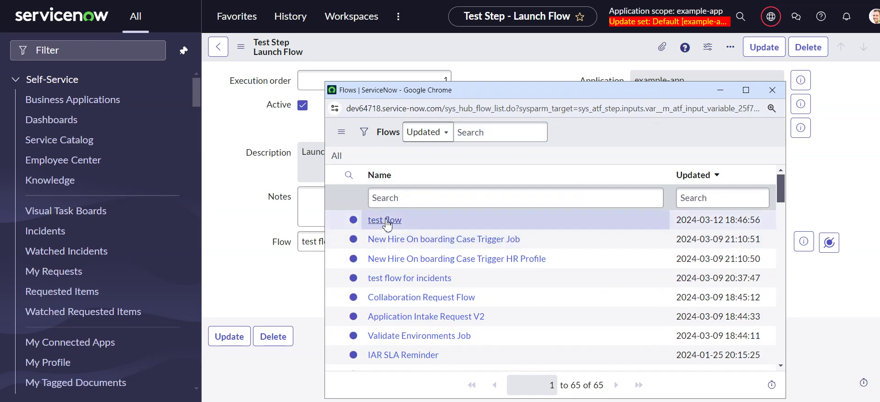
pyautogui.click(774, 92)
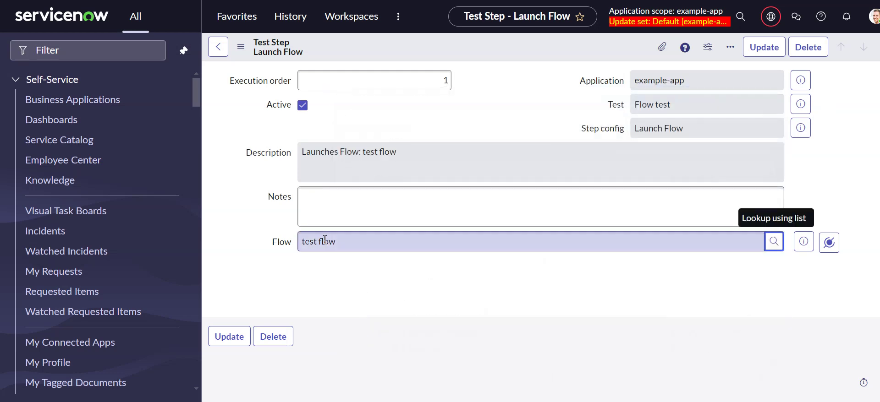
pyautogui.click(236, 347)
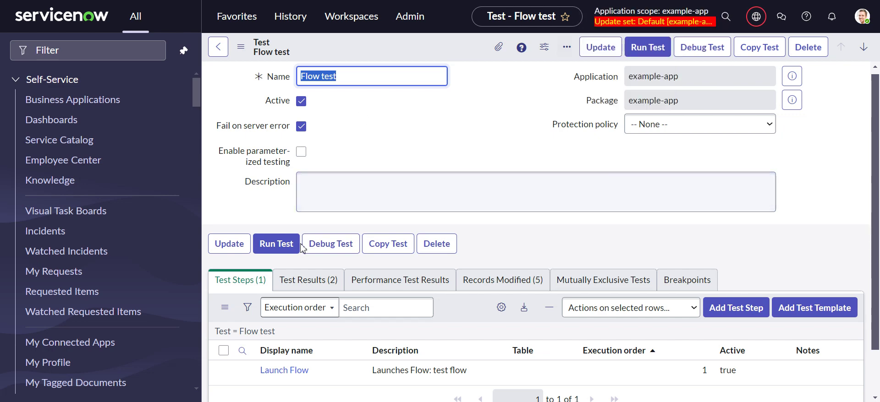
# - Debug-run the Flow test with 'Pause before rollback' enabled
pyautogui.click(328, 248)
pyautogui.click(372, 95)
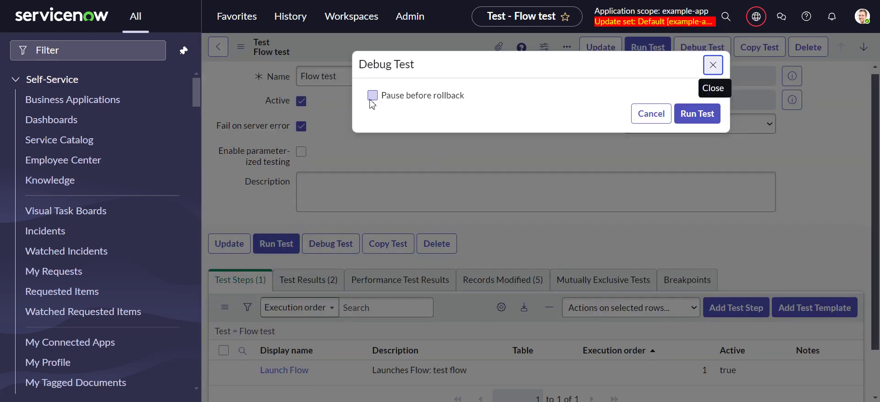
pyautogui.click(688, 113)
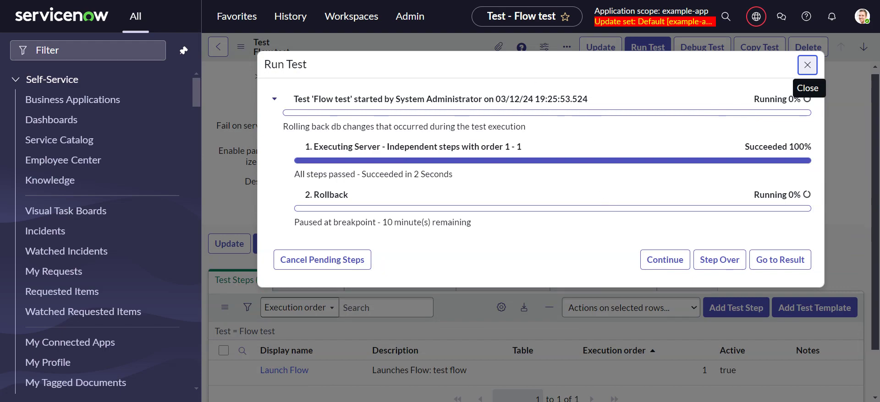
# - Open test flow in Workflow Studio and bring up its Executions list
pyautogui.hotkey('ctrl', 'Tab')
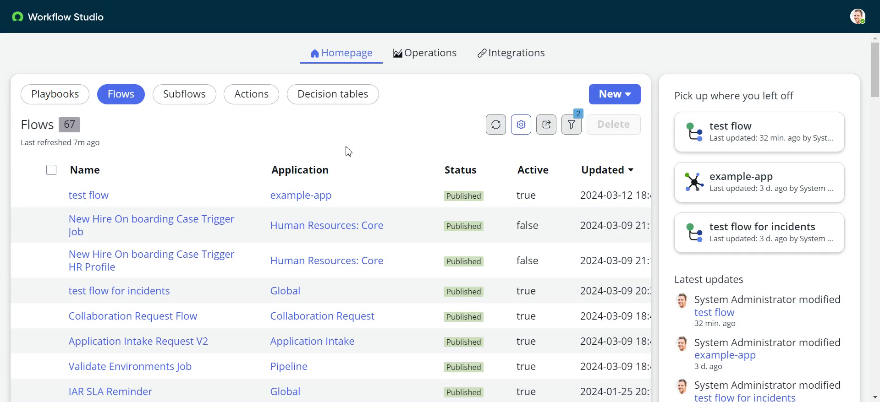
pyautogui.click(88, 195)
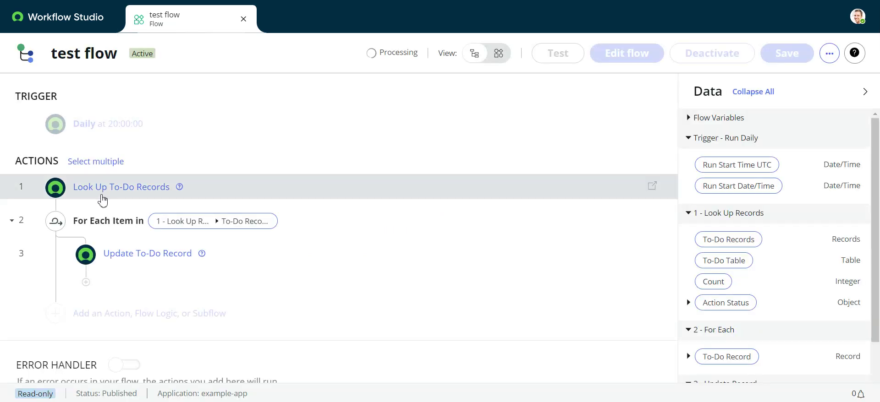
pyautogui.click(830, 55)
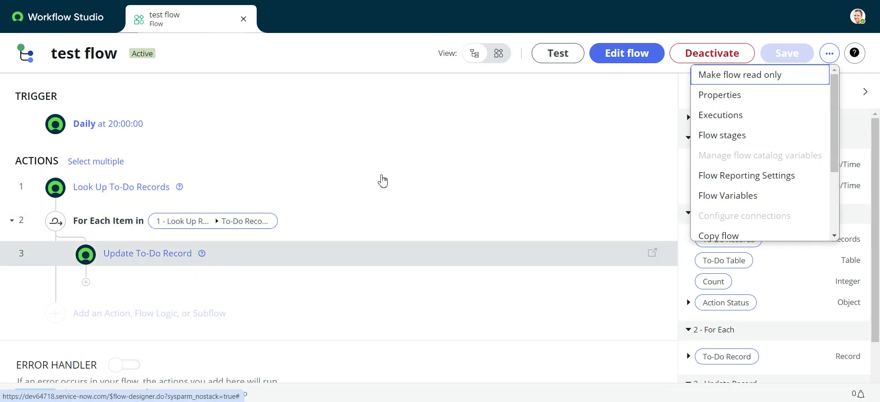
pyautogui.click(737, 122)
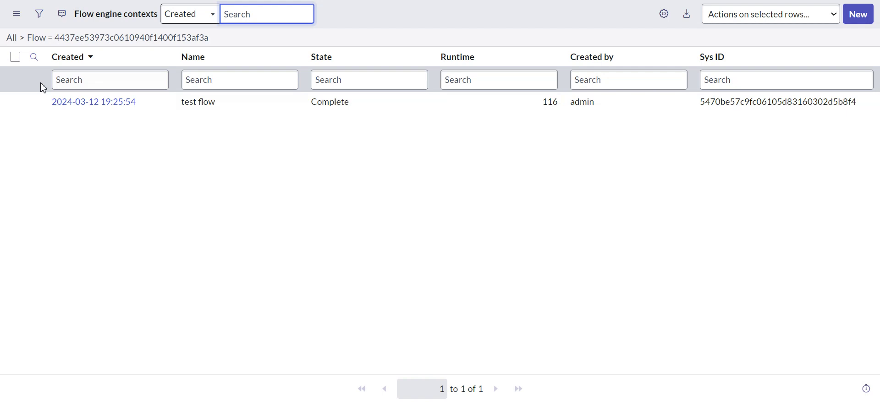
# - Open the completed execution context record, then leave for the ServiceNow home page
pyautogui.click(94, 105)
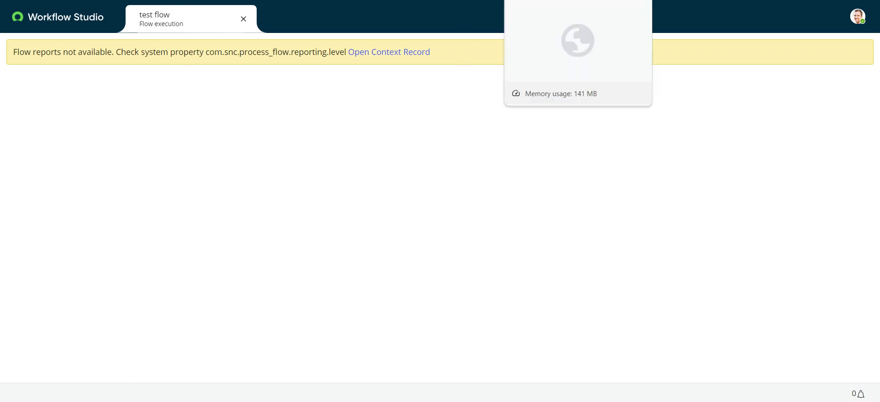
pyautogui.hotkey('ctrl', 'Tab')
pyautogui.hotkey('ctrl', 'Tab')
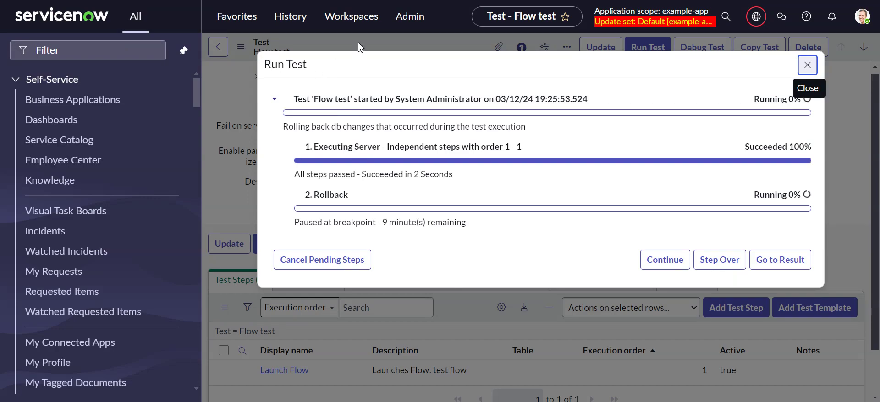
pyautogui.hotkey('ctrl', 'Tab')
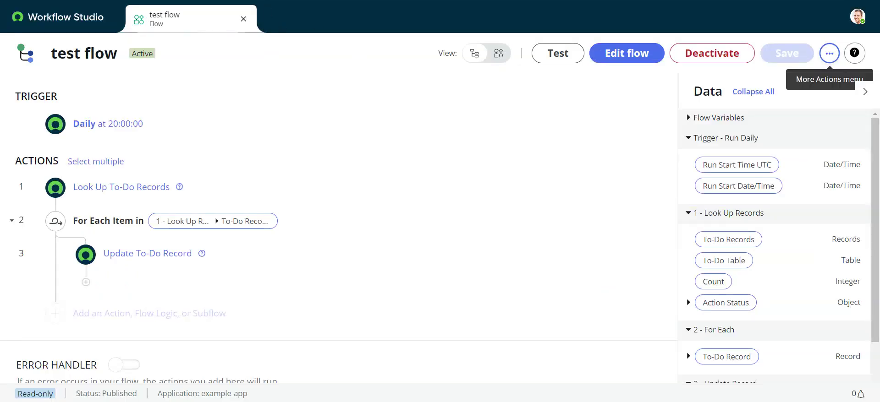
pyautogui.hotkey('ctrl', 'Tab')
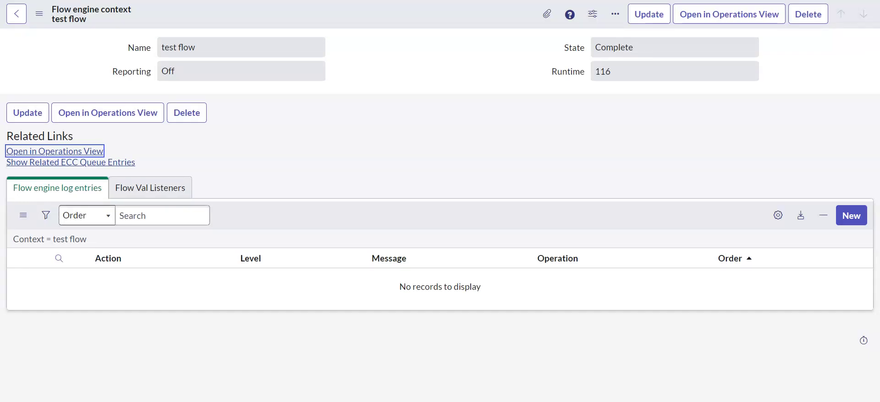
pyautogui.click(762, 19)
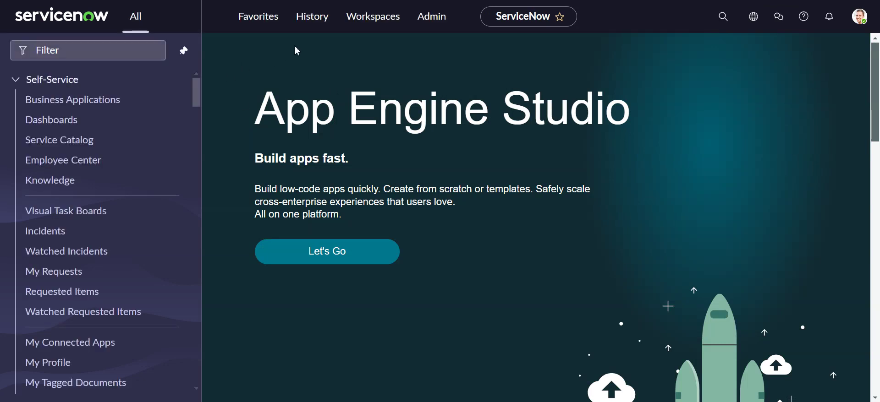
# - Open the To-Dos favorite, then continue the paused rollback and close the finished test run
pyautogui.click(279, 23)
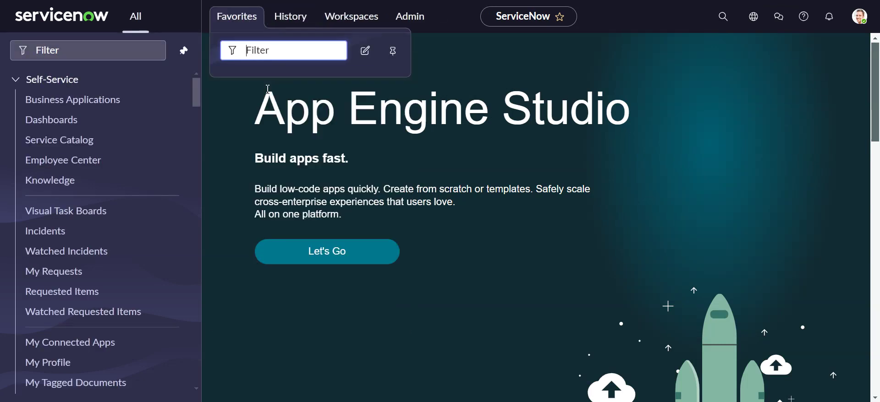
pyautogui.click(253, 100)
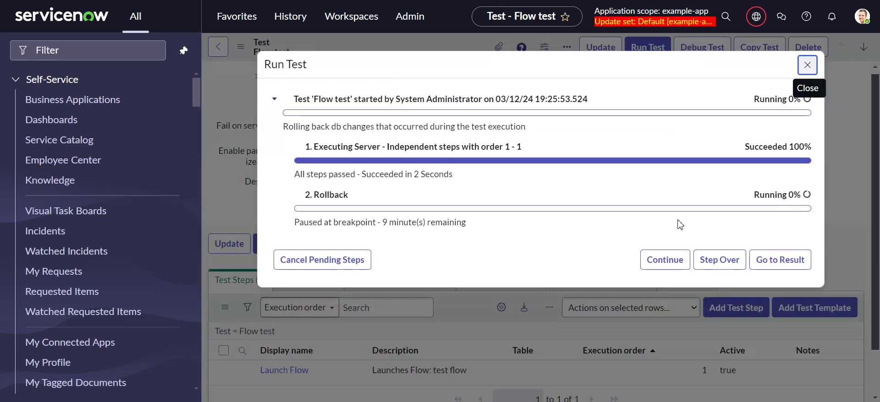
pyautogui.click(664, 260)
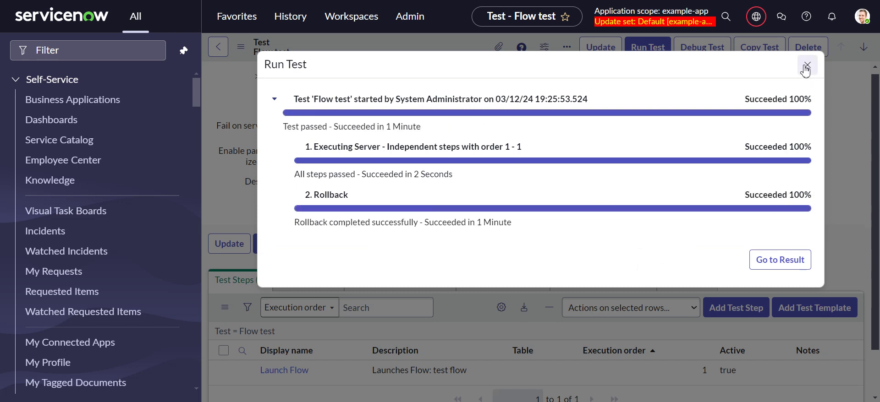
pyautogui.click(784, 265)
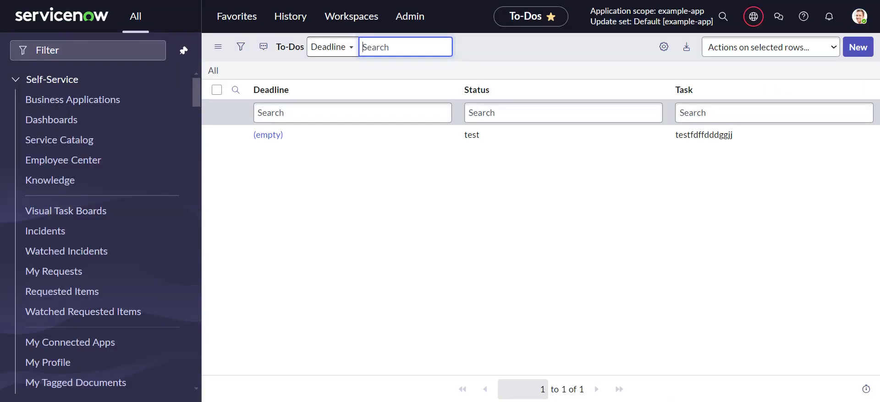
# - Refresh the To-Dos list, then view the Flow test's results
pyautogui.click(218, 47)
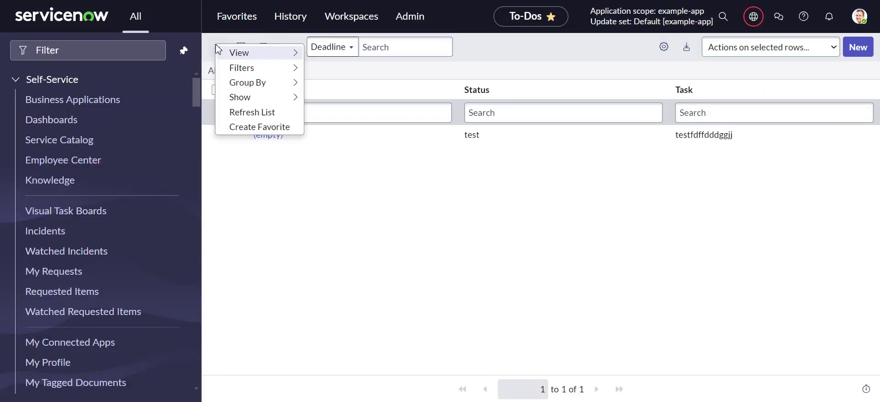
pyautogui.click(253, 113)
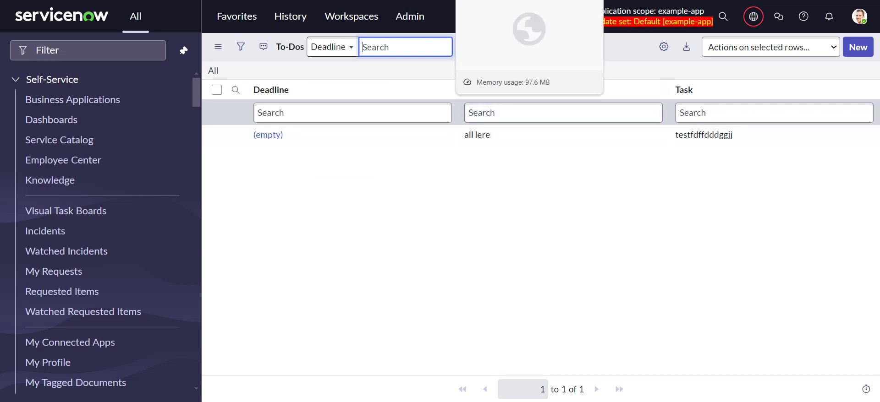
pyautogui.hotkey('ctrl', 'Tab')
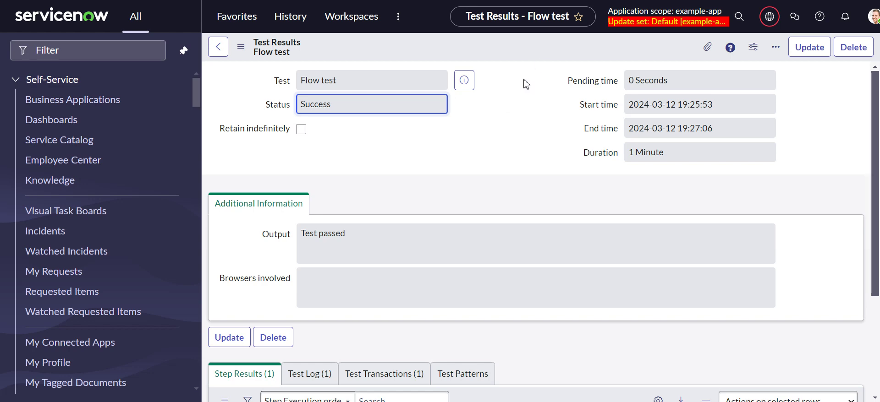
pyautogui.scroll(-4, 501, 151)
pyautogui.scroll(4, 499, 137)
pyautogui.click(98, 52)
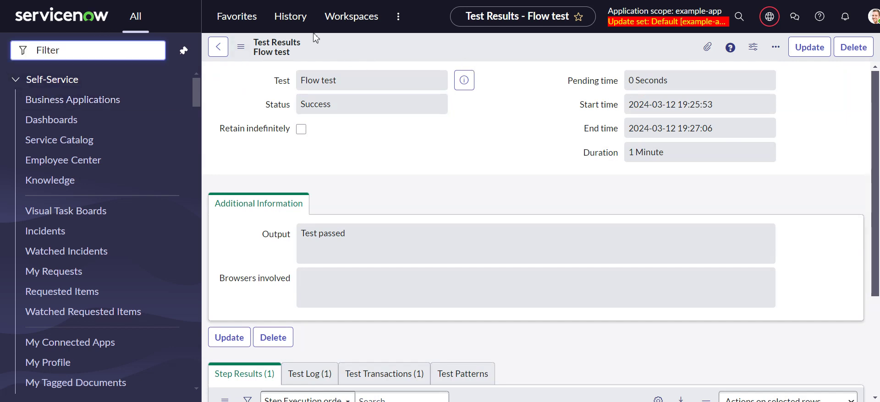
pyautogui.click(291, 21)
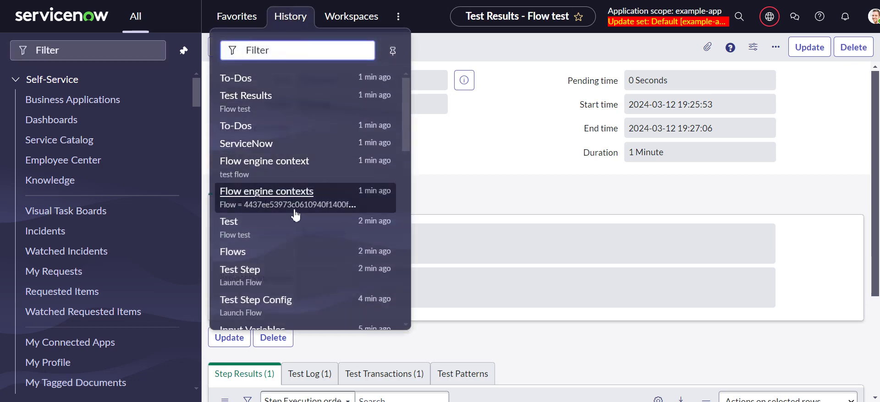
pyautogui.scroll(-3, 259, 248)
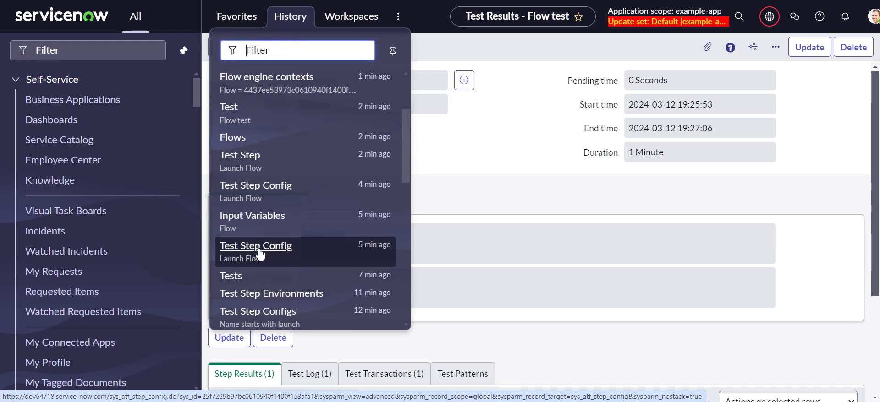
pyautogui.click(259, 253)
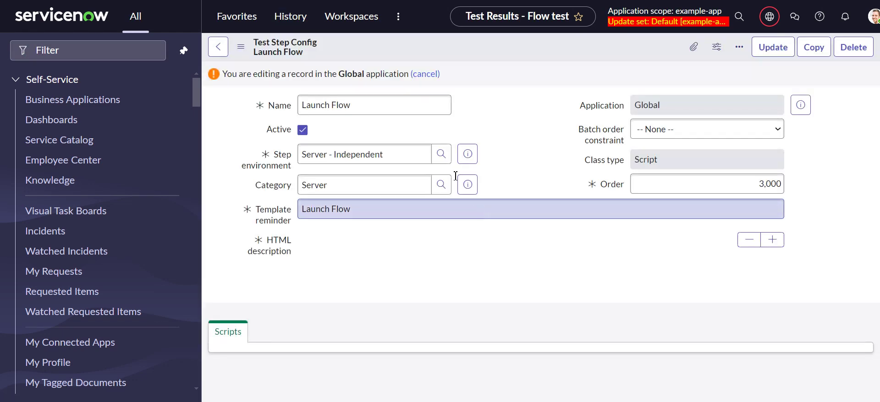
pyautogui.tripleClick(322, 106)
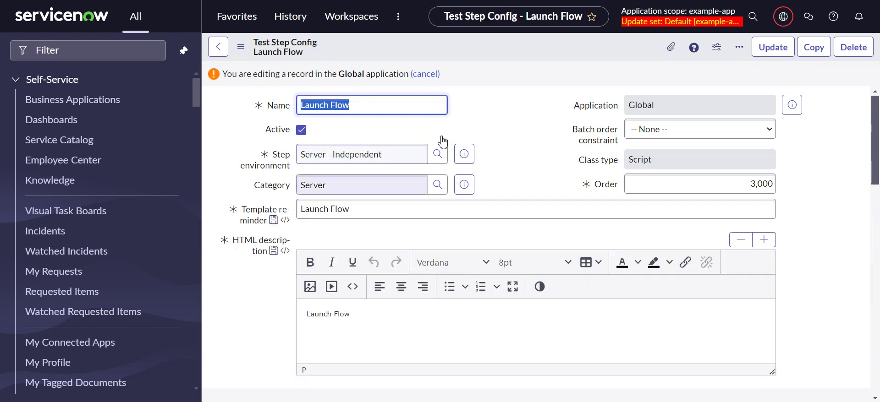
pyautogui.scroll(-8, 442, 141)
pyautogui.scroll(-10, 451, 206)
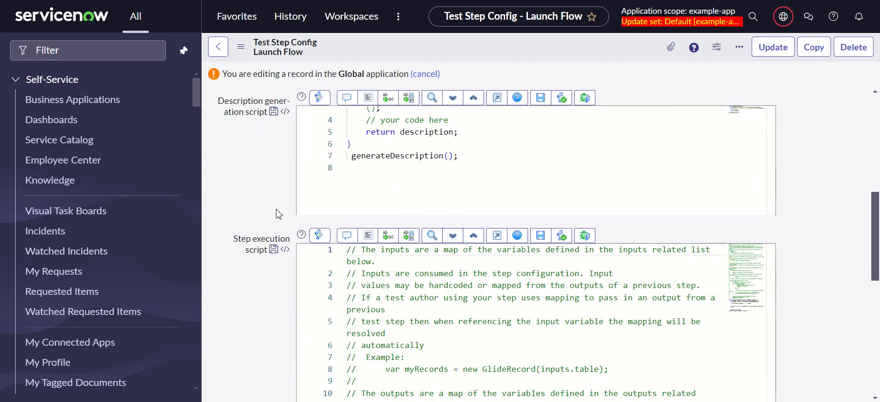
pyautogui.scroll(-12, 395, 198)
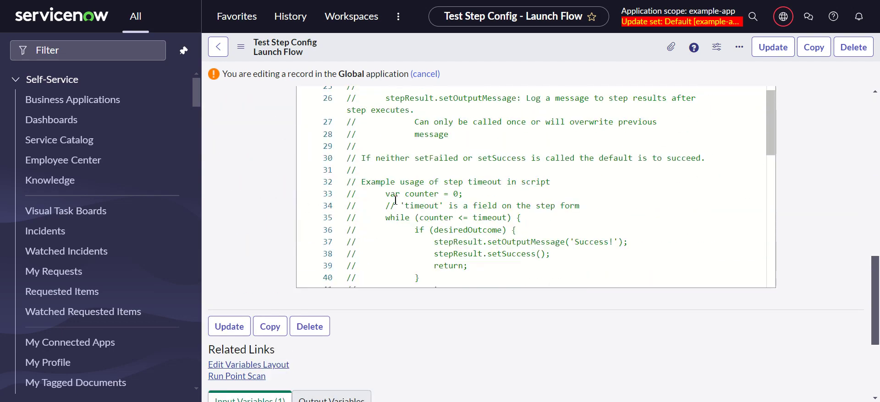
pyautogui.scroll(4, 398, 202)
pyautogui.scroll(-2, 398, 201)
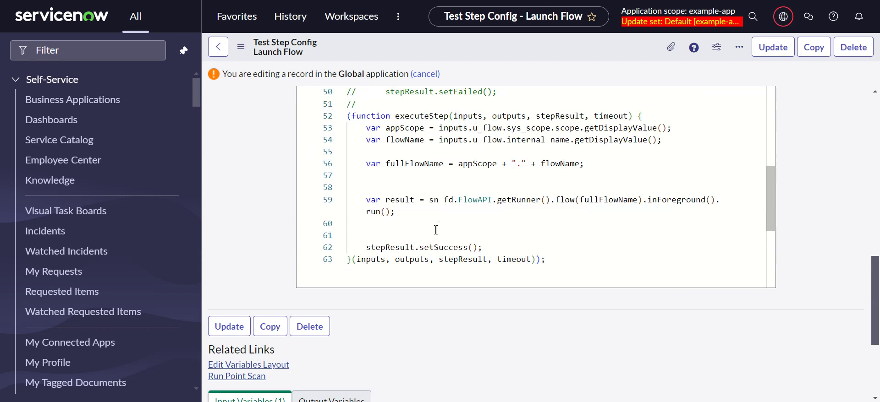
pyautogui.click(388, 192)
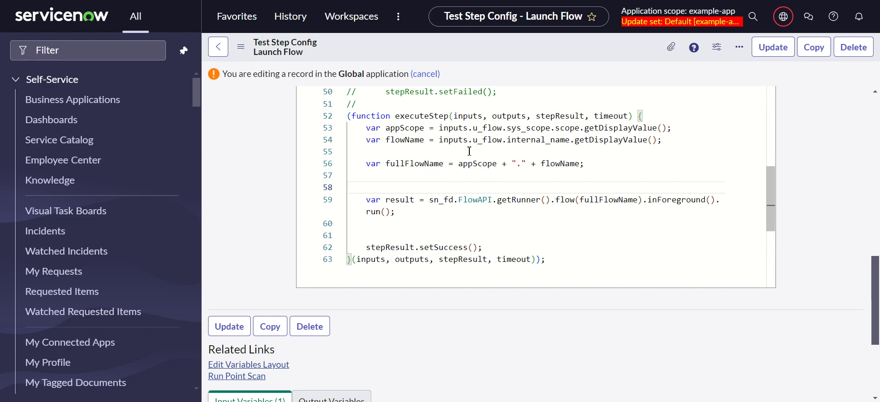
pyautogui.scroll(8, 470, 151)
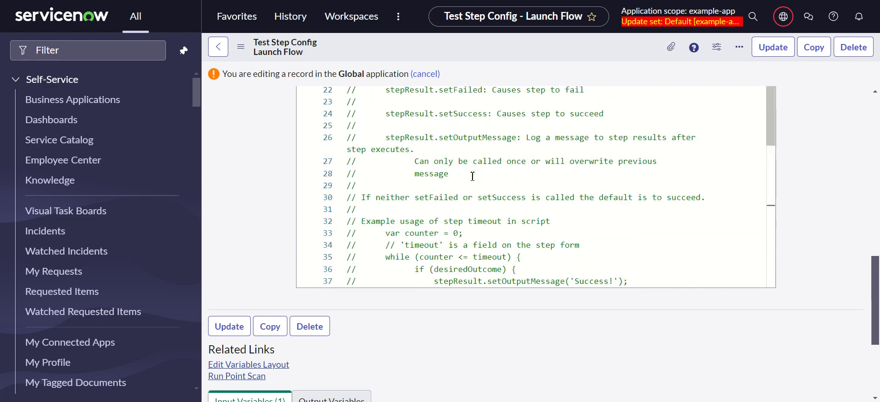
pyautogui.scroll(2, 454, 185)
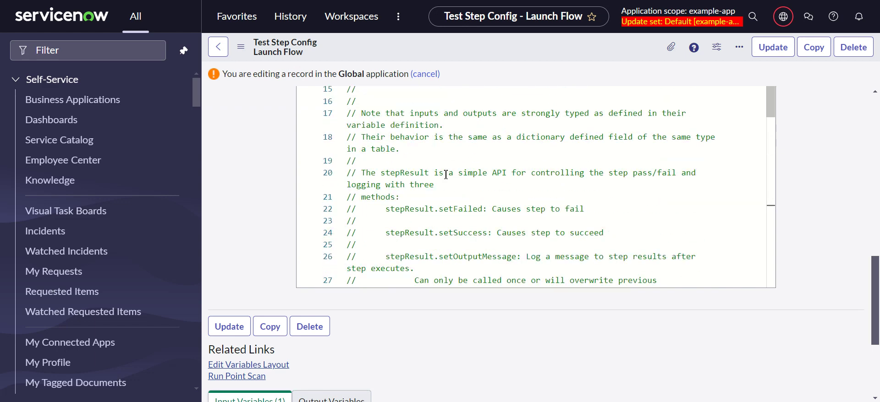
pyautogui.scroll(3, 446, 175)
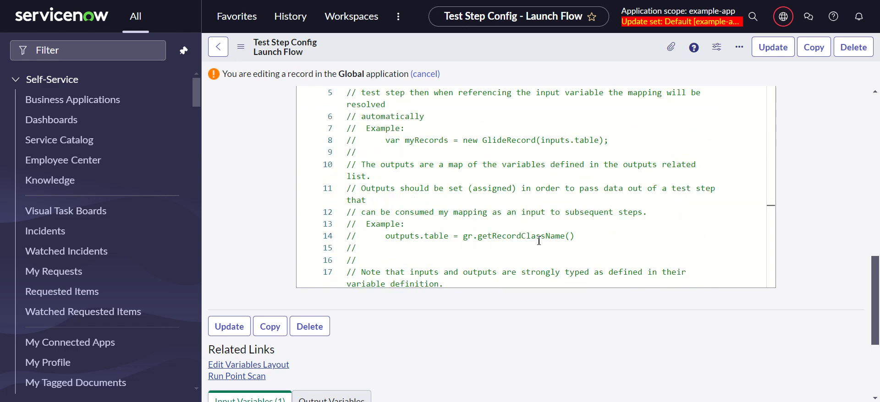
pyautogui.scroll(-7, 539, 240)
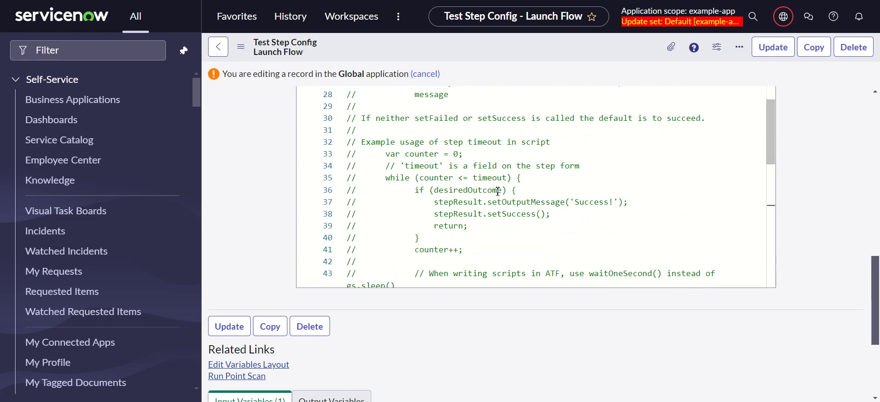
pyautogui.scroll(-5, 498, 192)
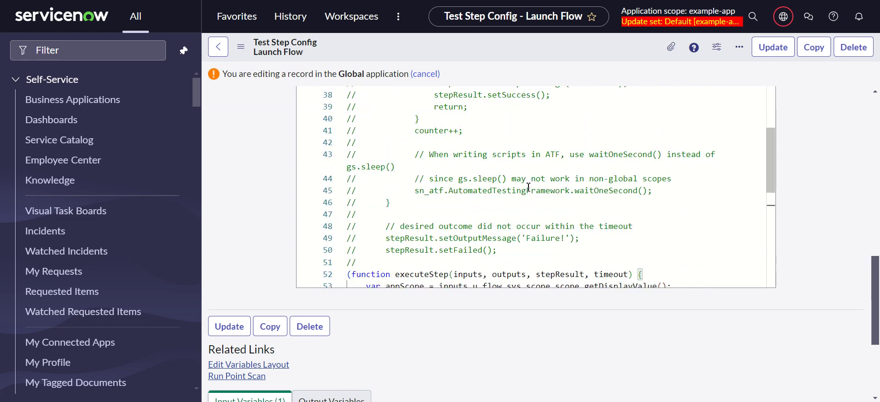
pyautogui.click(218, 46)
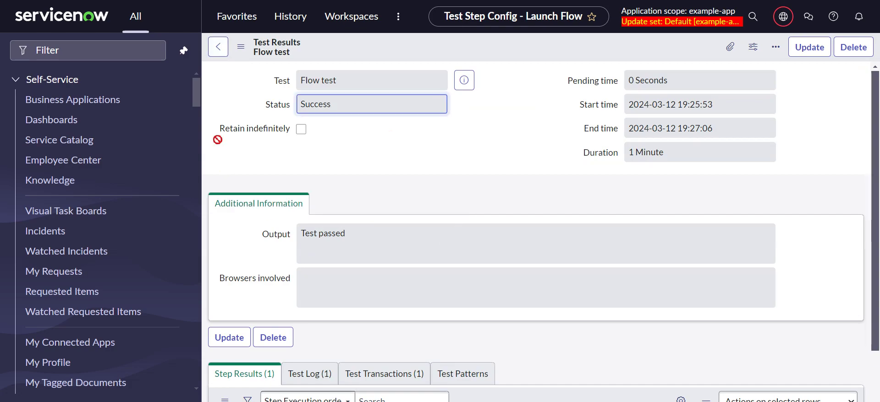